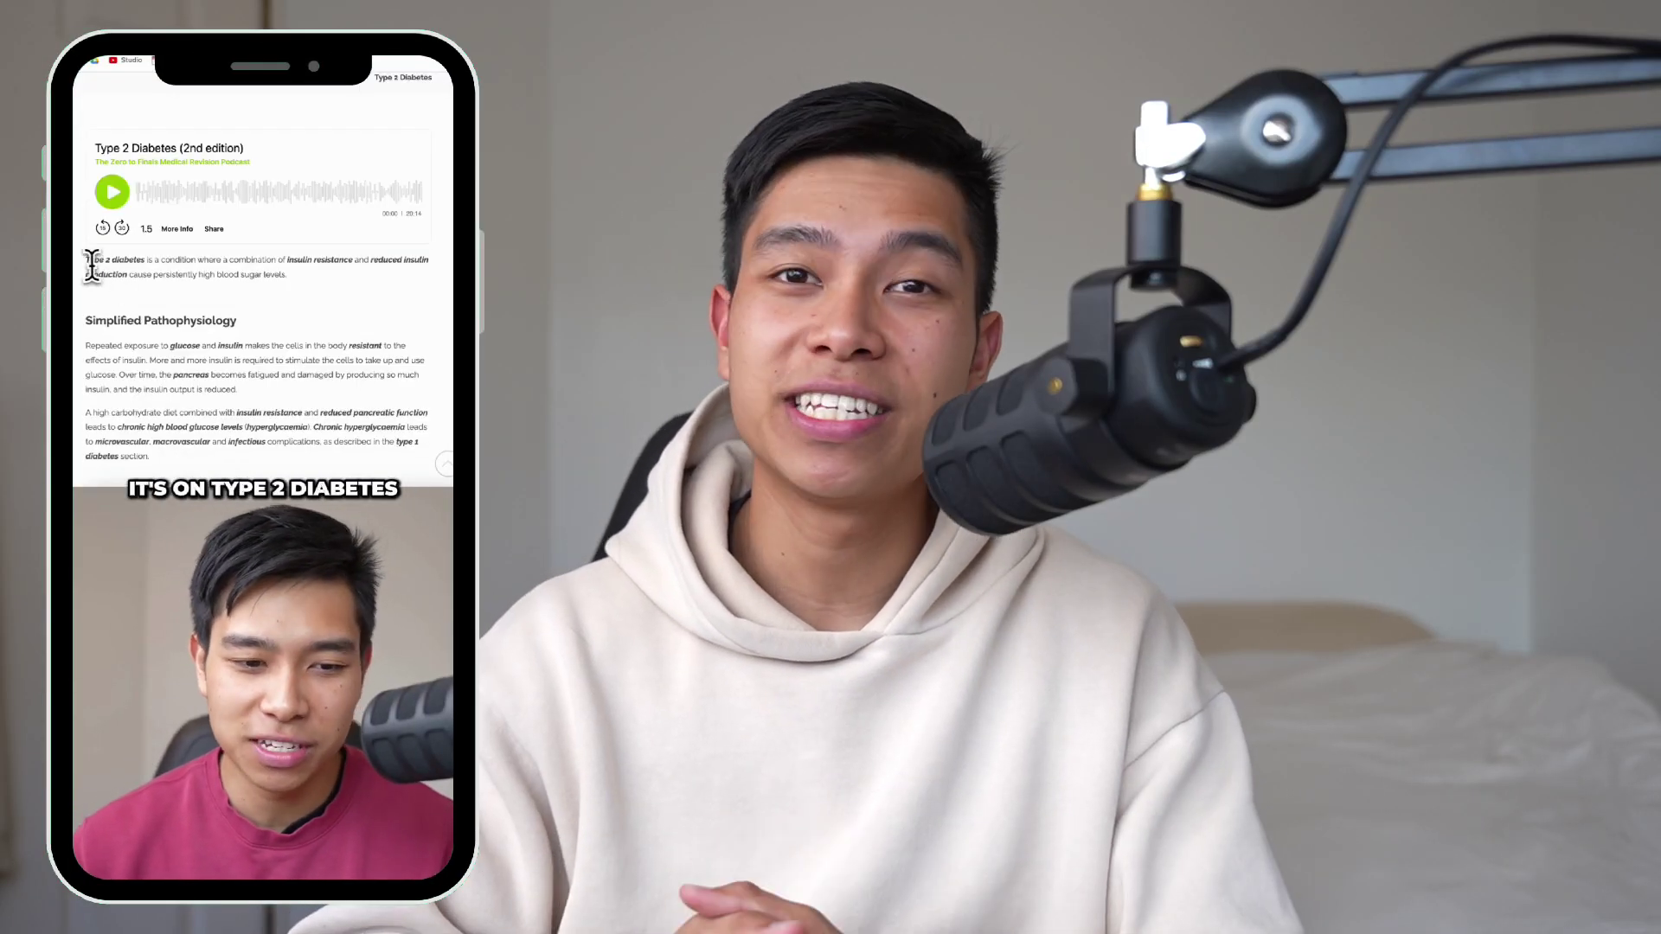
Select the opening paragraphs of the Type 2 Diabetes article notes
{"action": "left_click_drag", "start_coordinate": [91, 264], "coordinate": [199, 277]}
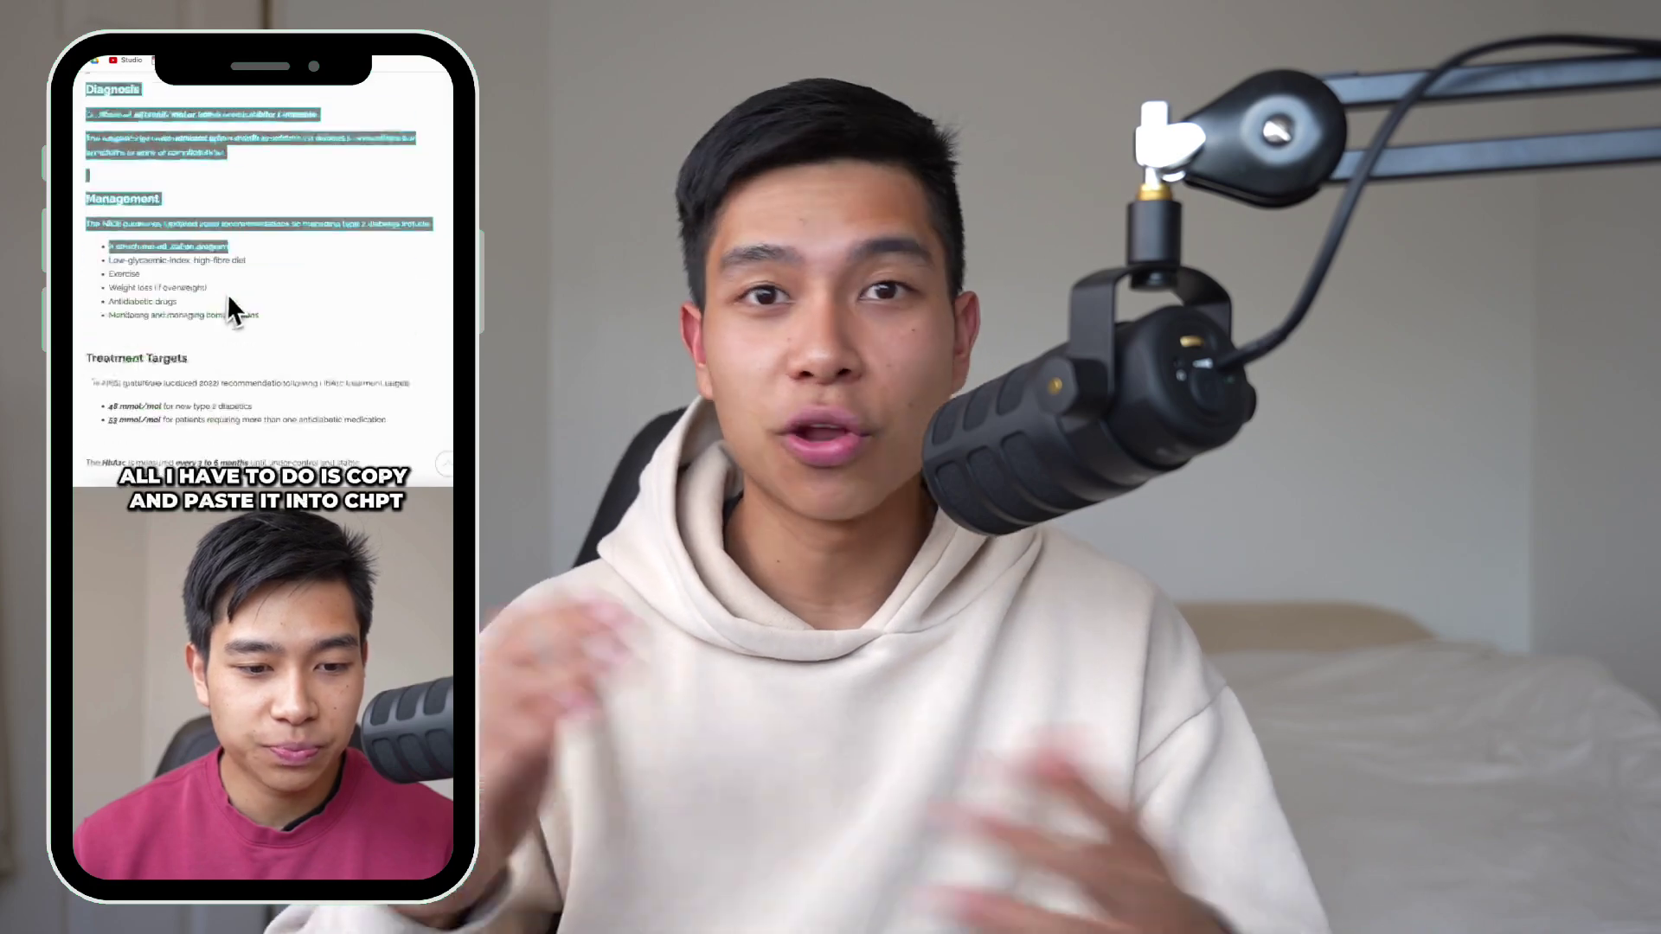
Create a new project and import C0557.MP4 and the flashcards screen recording from the Split Screen folder
{"action": "left_click_drag", "start_coordinate": [227, 293], "coordinate": [242, 283]}
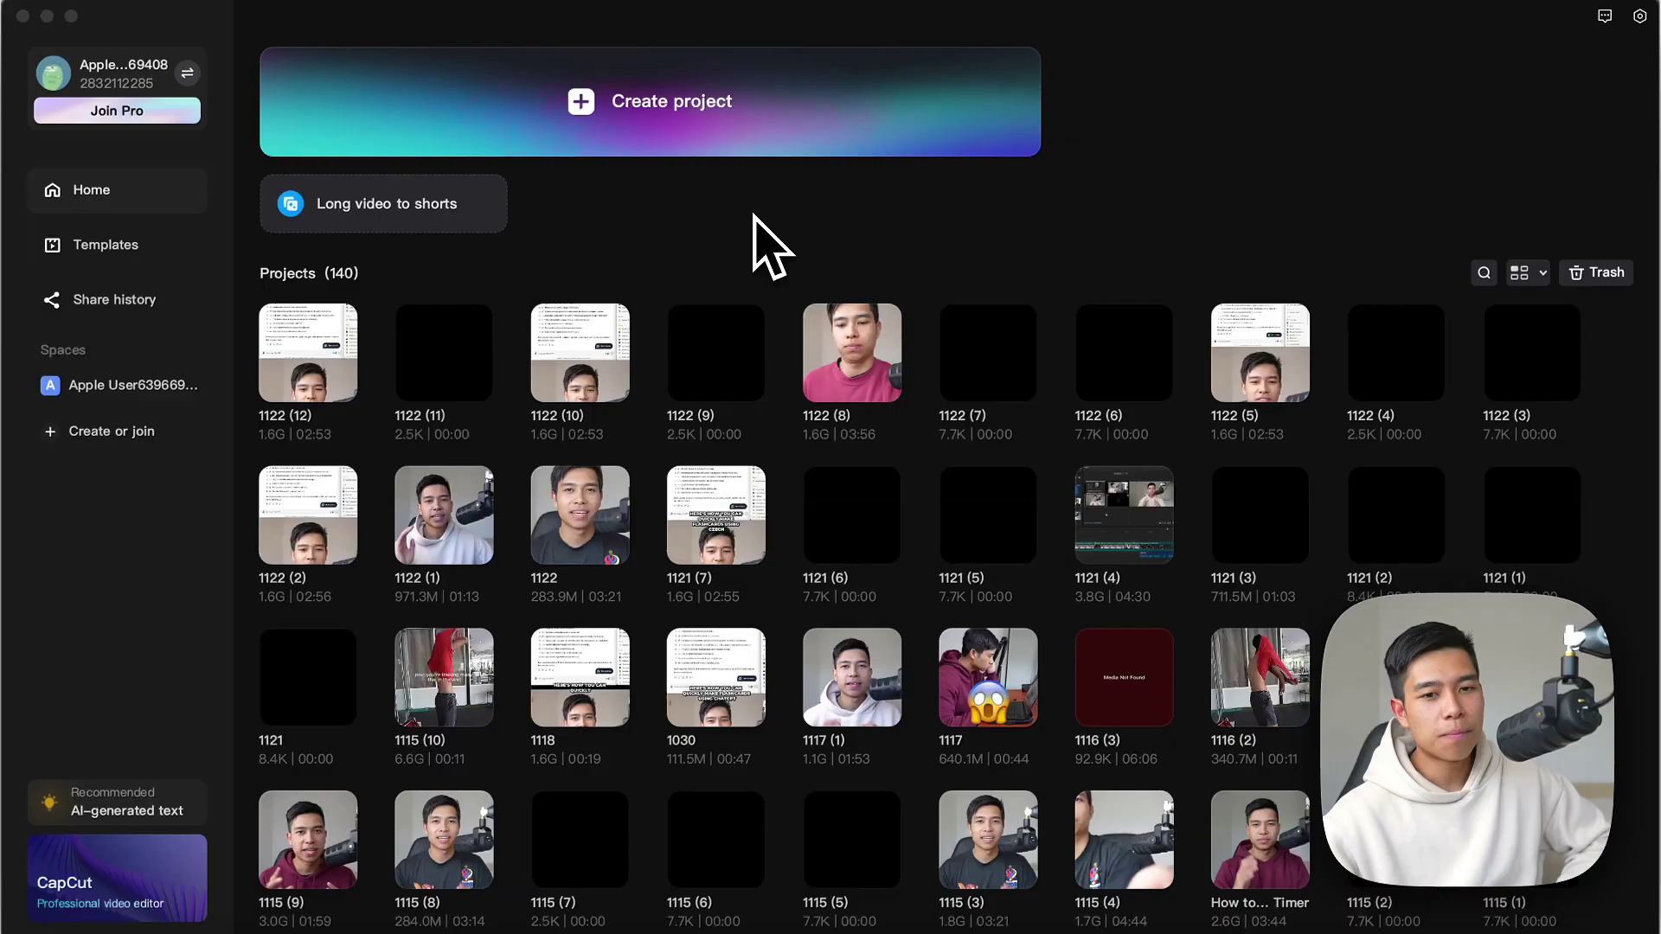
{"action": "left_click", "coordinate": [673, 145]}
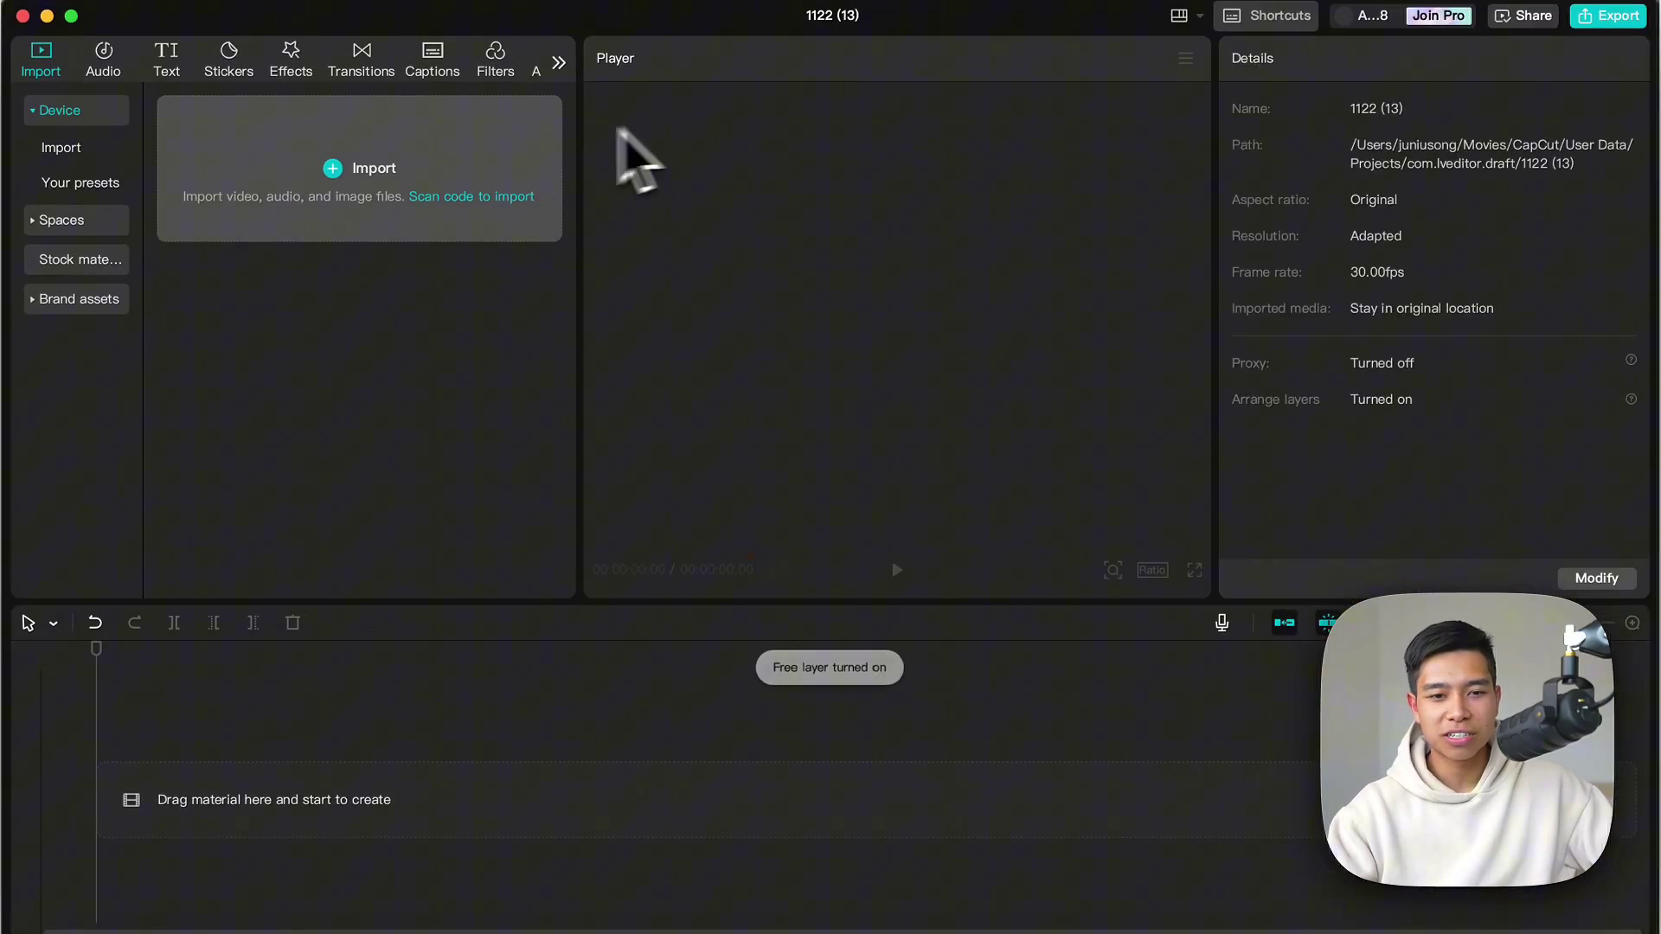
{"action": "left_click", "coordinate": [340, 138]}
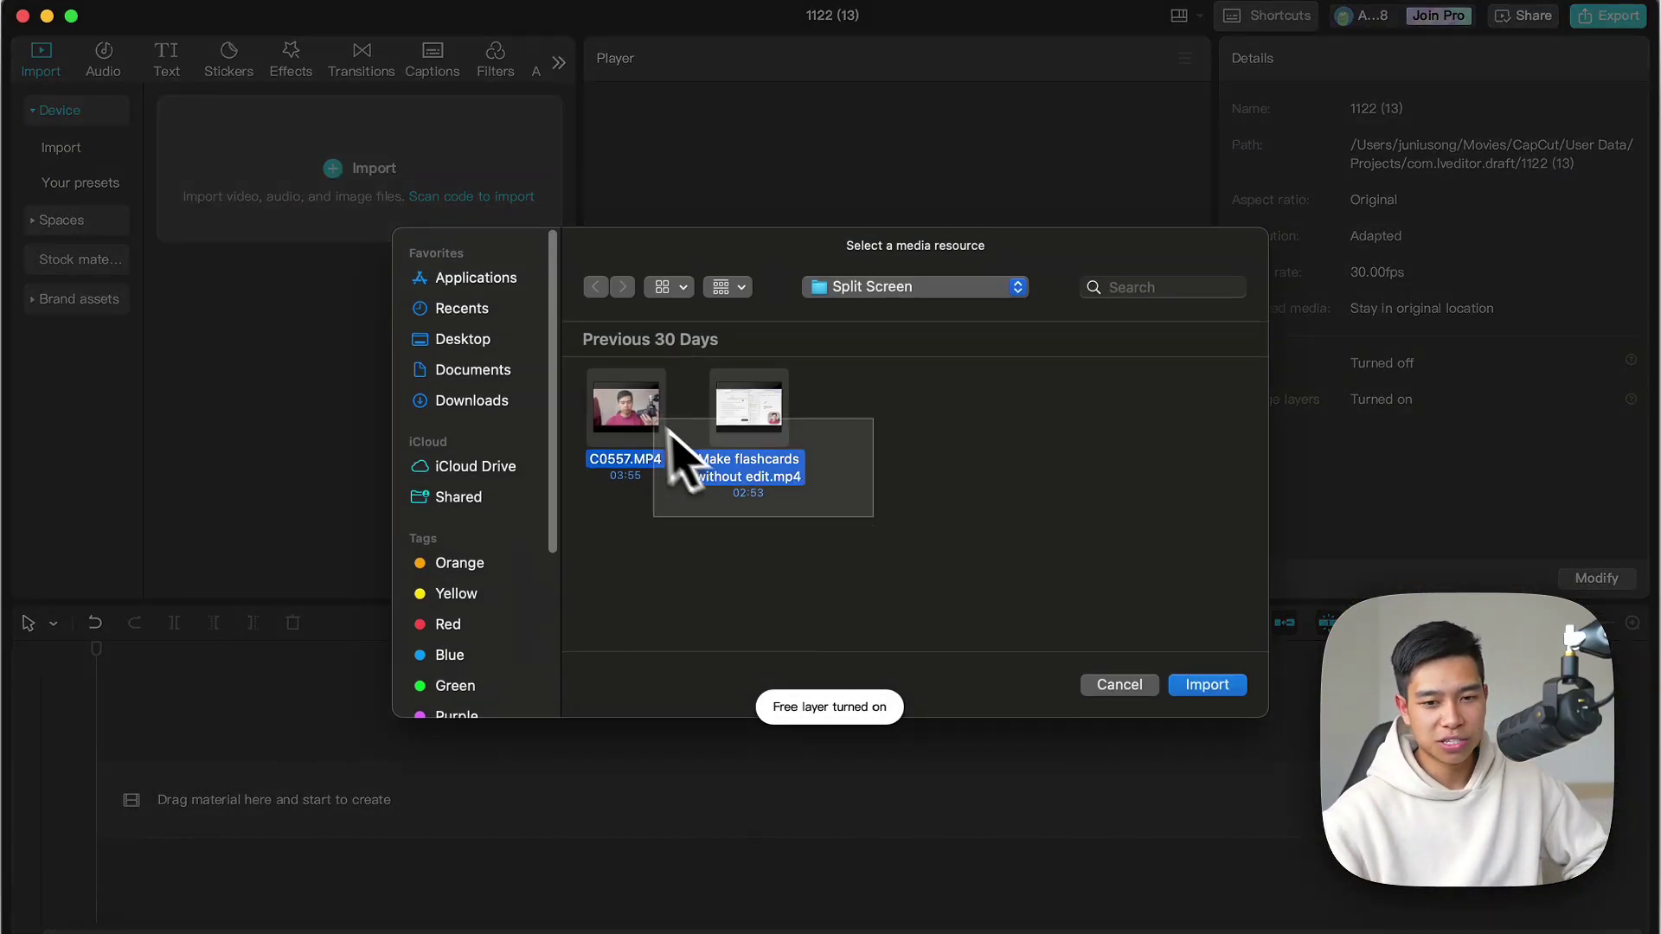
{"action": "left_click_drag", "start_coordinate": [667, 427], "coordinate": [661, 433]}
{"action": "left_click", "coordinate": [1209, 685]}
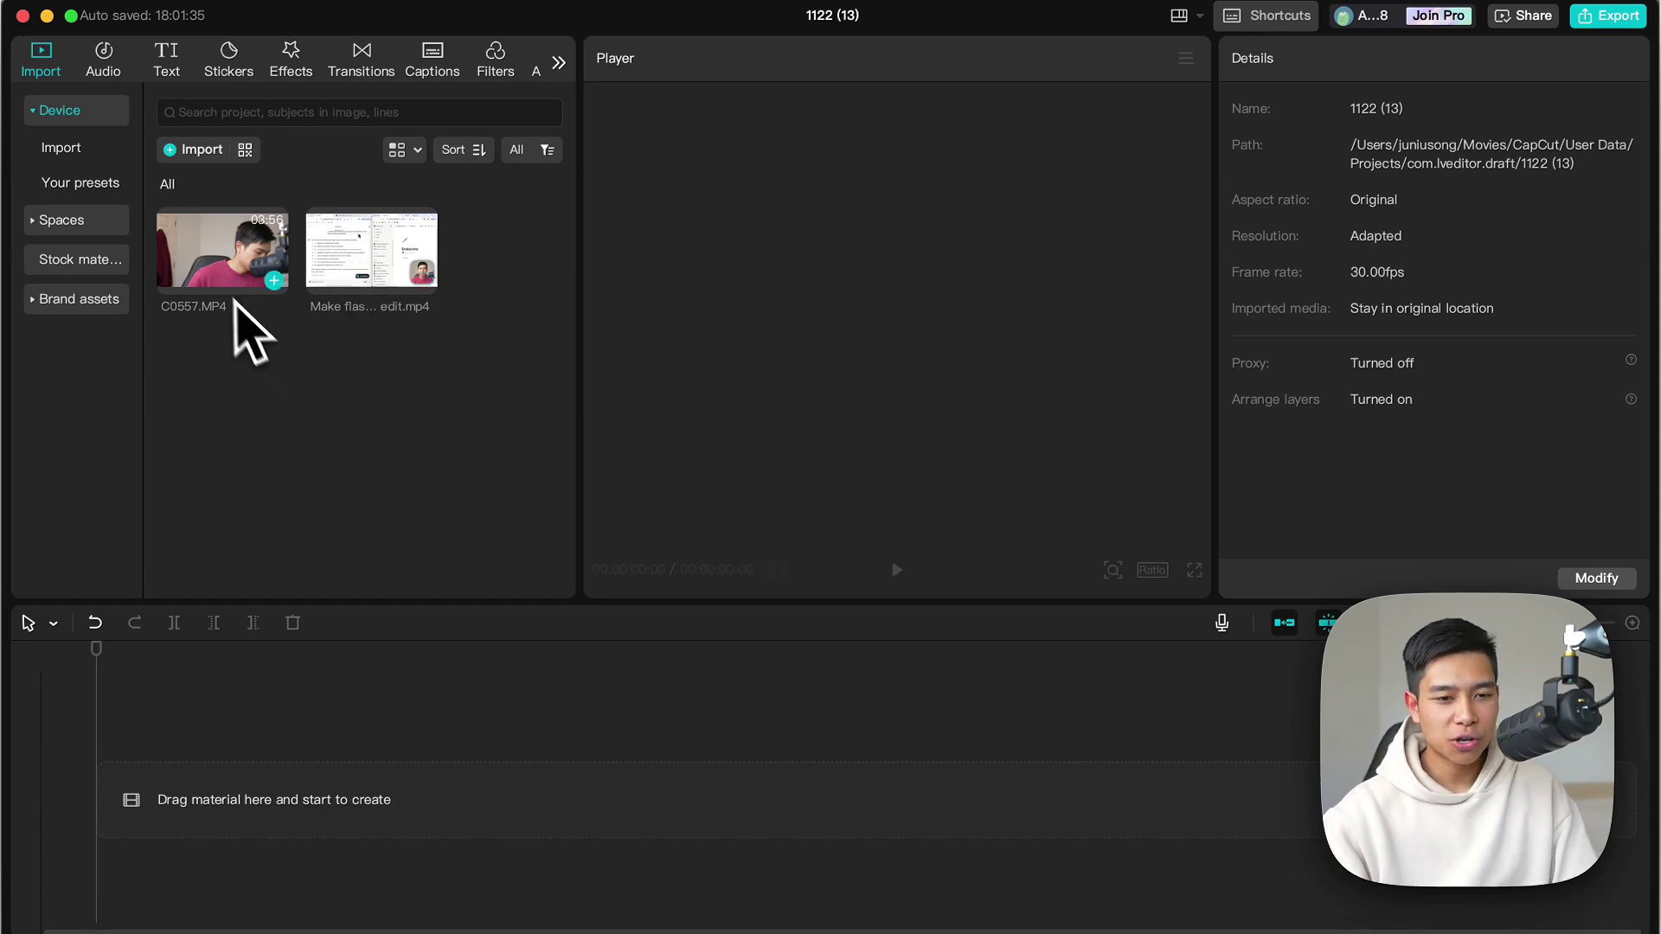
Put the flashcards recording on the main track and C0557.MP4 on a track above it
{"action": "left_click", "coordinate": [205, 264]}
{"action": "left_click", "coordinate": [351, 247]}
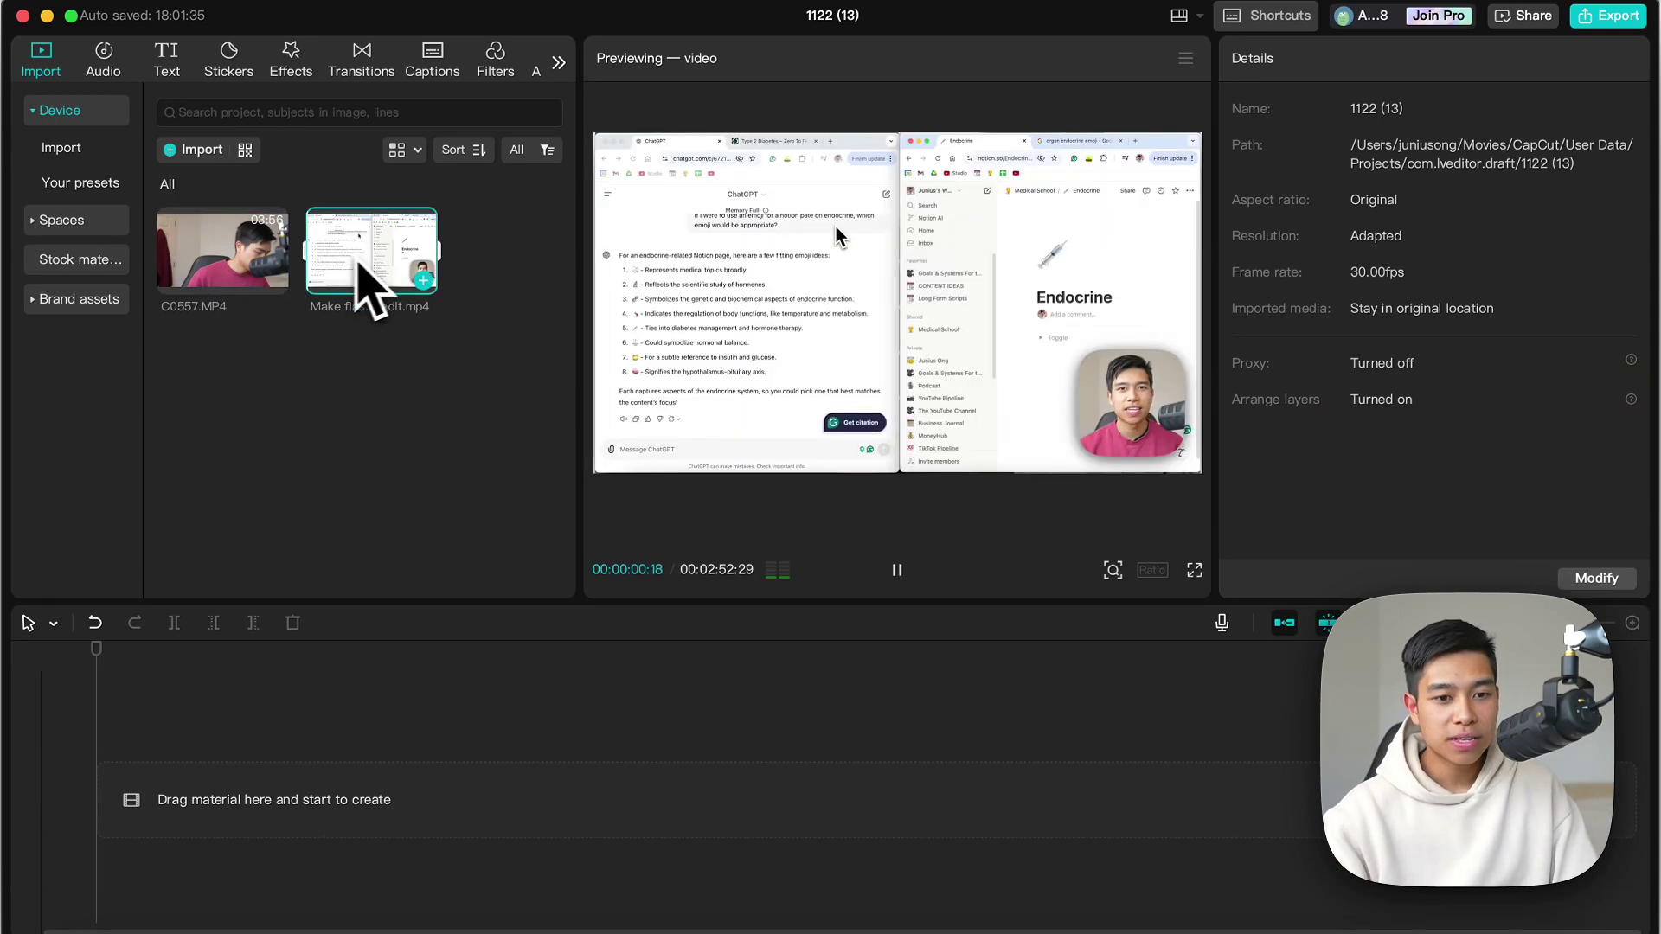
{"action": "left_click_drag", "start_coordinate": [357, 262], "coordinate": [245, 744]}
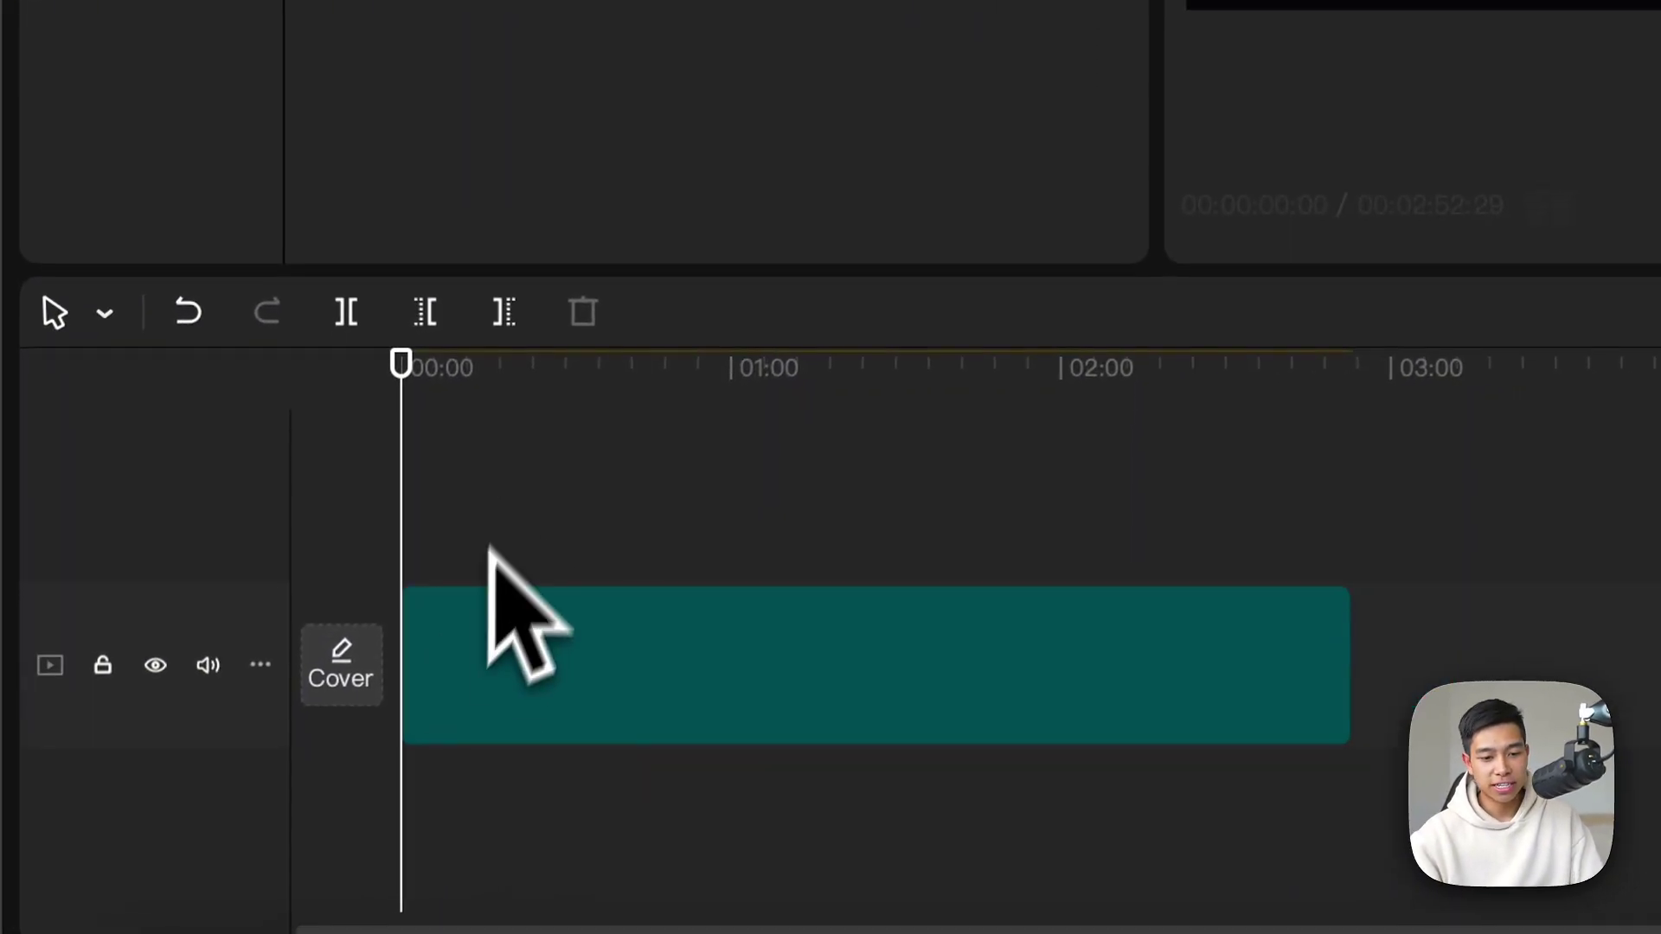
{"action": "left_click_drag", "start_coordinate": [491, 550], "coordinate": [511, 500]}
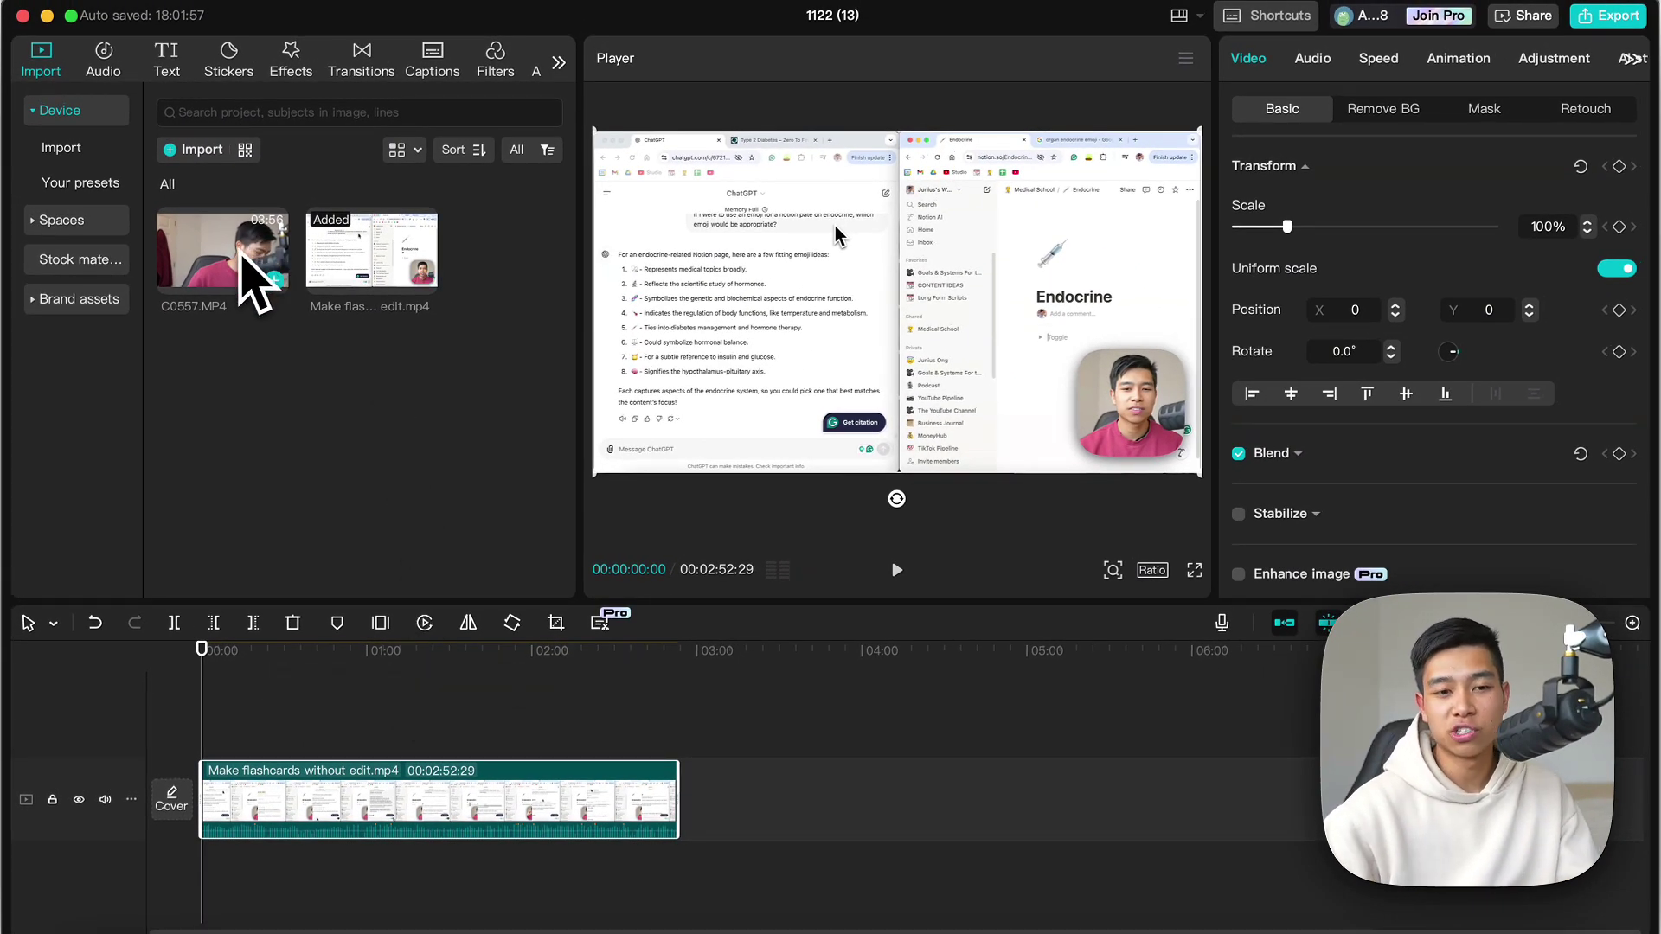
{"action": "left_click_drag", "start_coordinate": [218, 266], "coordinate": [259, 722]}
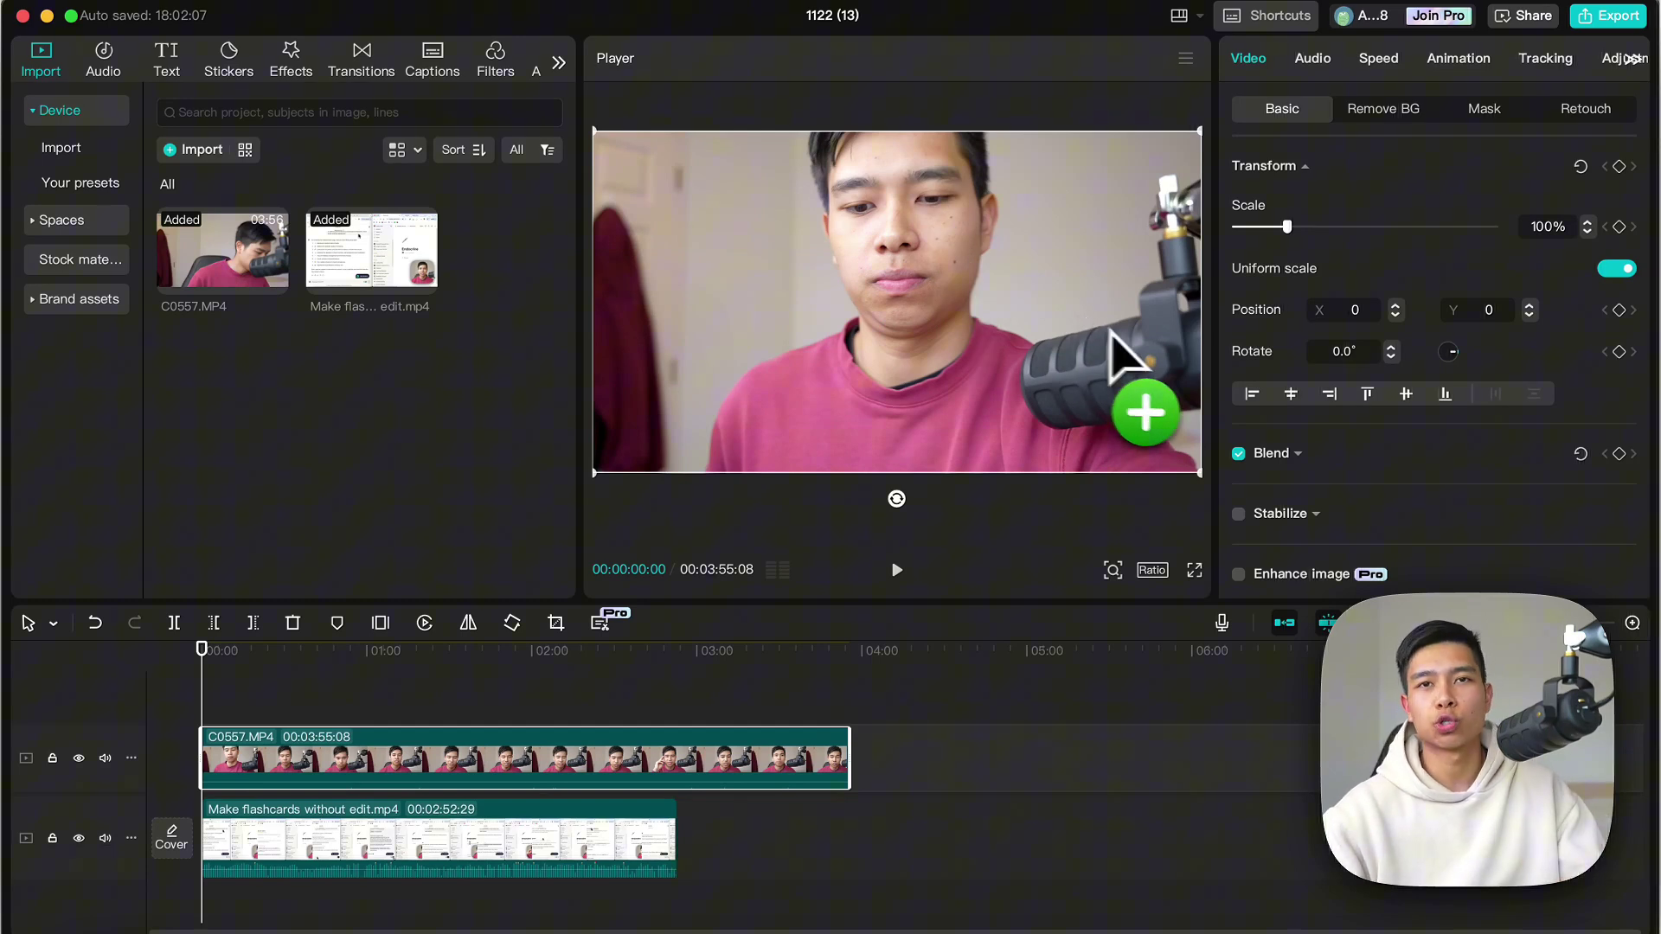
Switch the canvas ratio to 9:16, deselect the clip, and scrub back to about 1:09
{"action": "left_click", "coordinate": [1152, 571]}
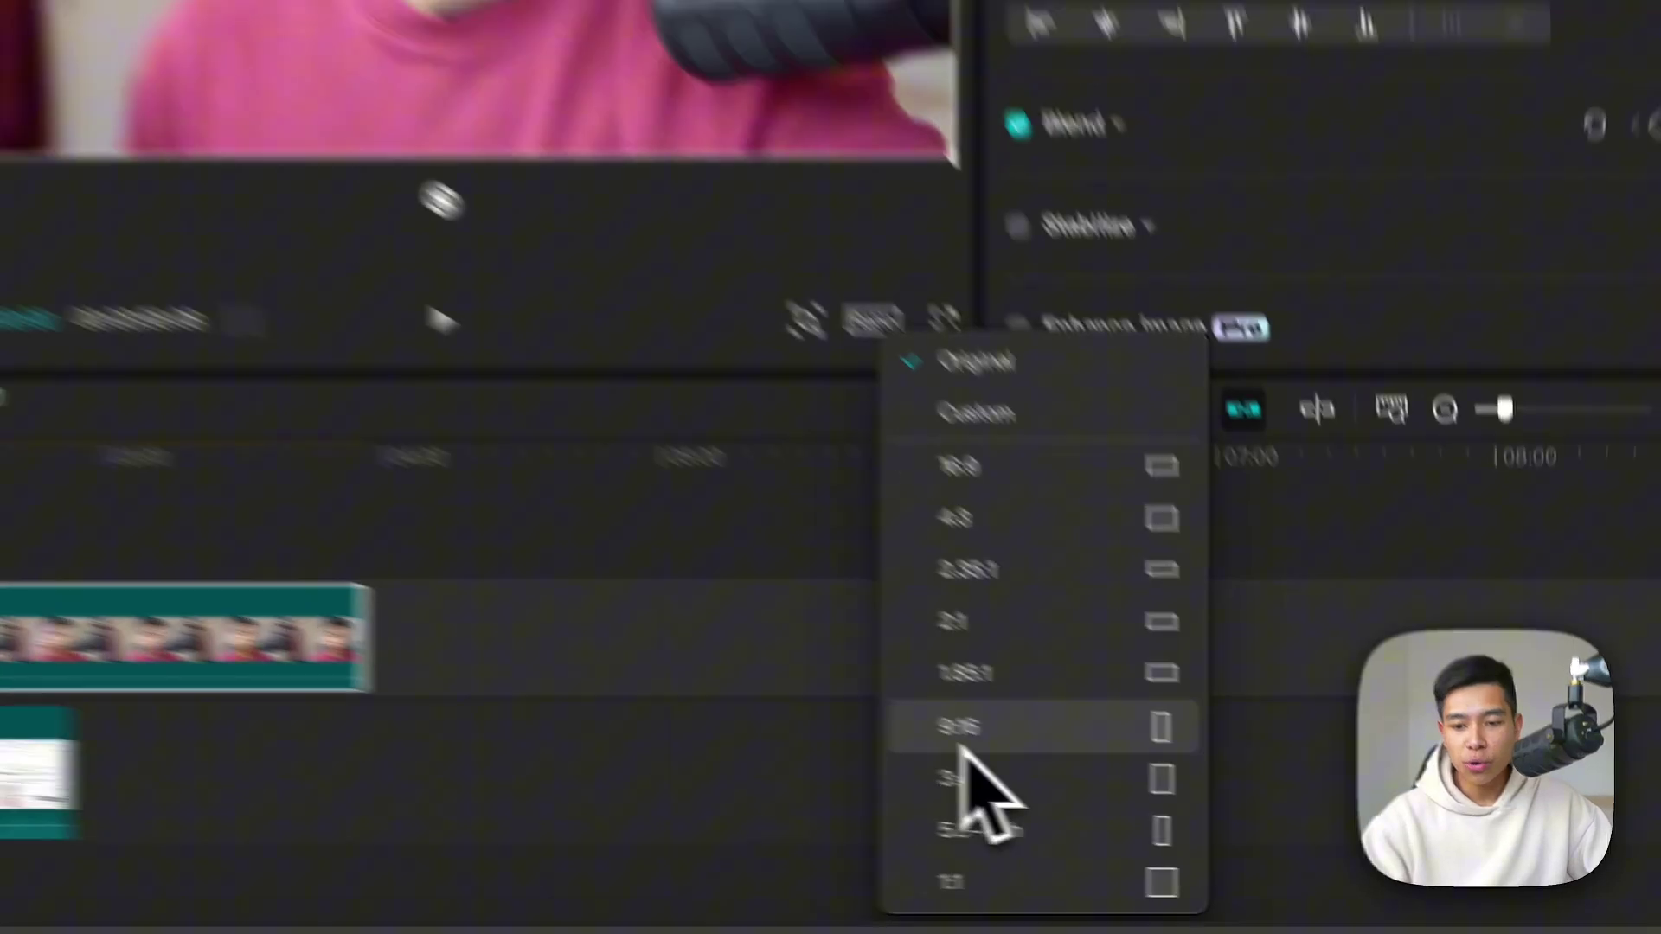
{"action": "left_click", "coordinate": [906, 688]}
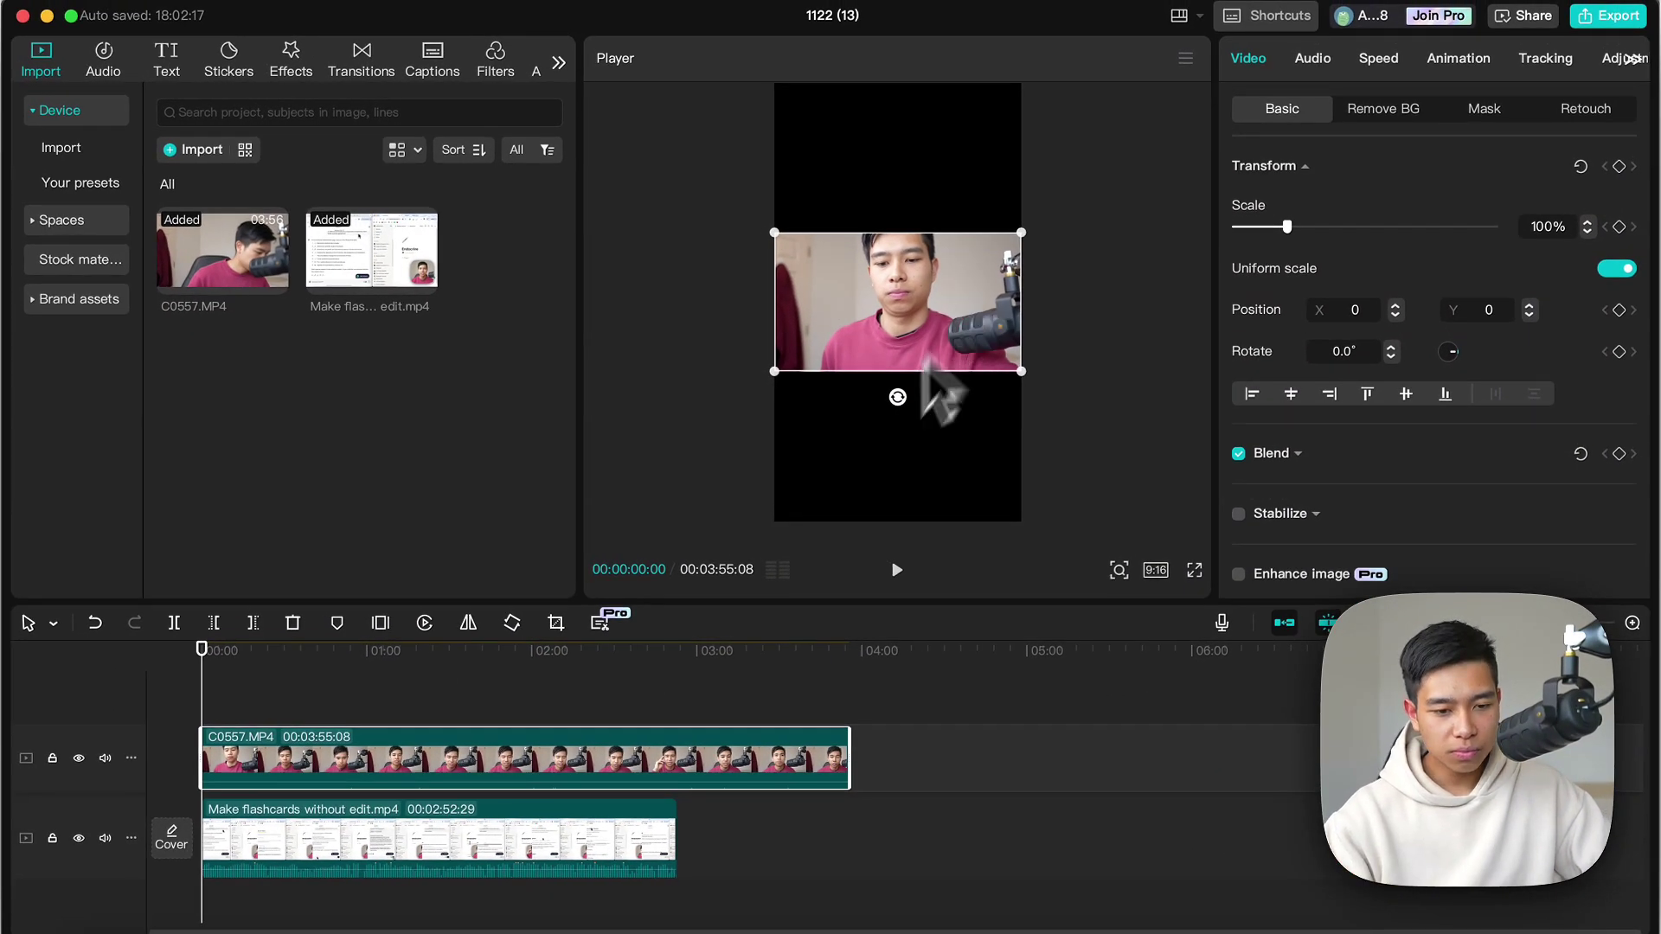
{"action": "left_click", "coordinate": [432, 718]}
{"action": "left_click", "coordinate": [448, 726]}
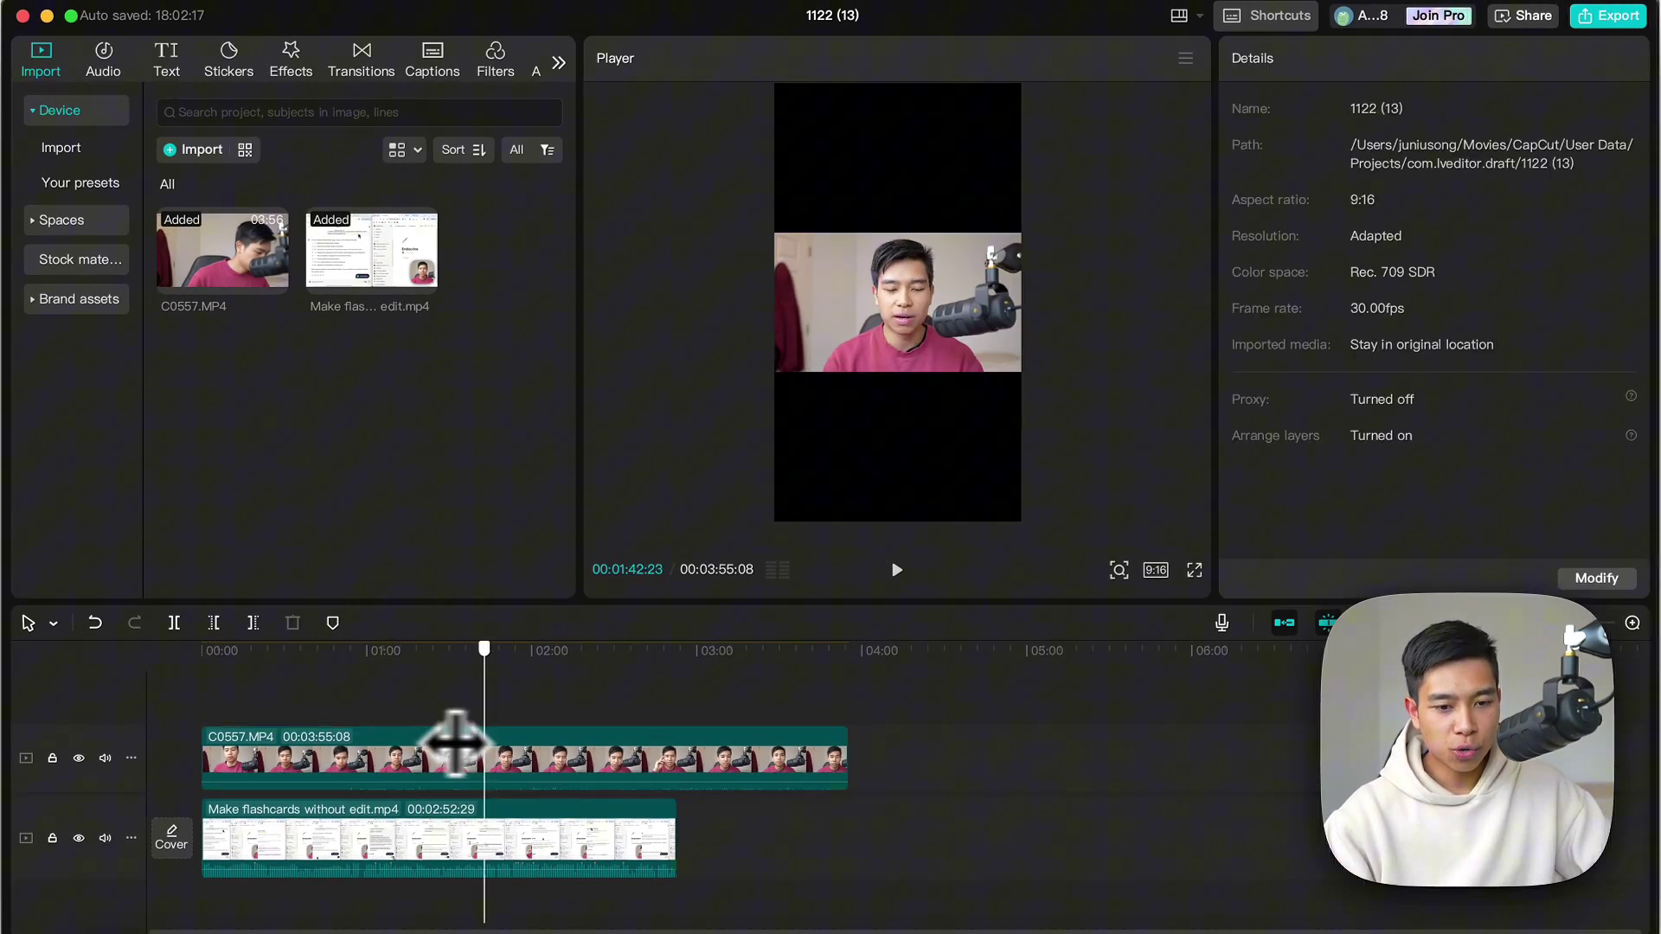
{"action": "left_click", "coordinate": [529, 692]}
{"action": "left_click", "coordinate": [394, 752]}
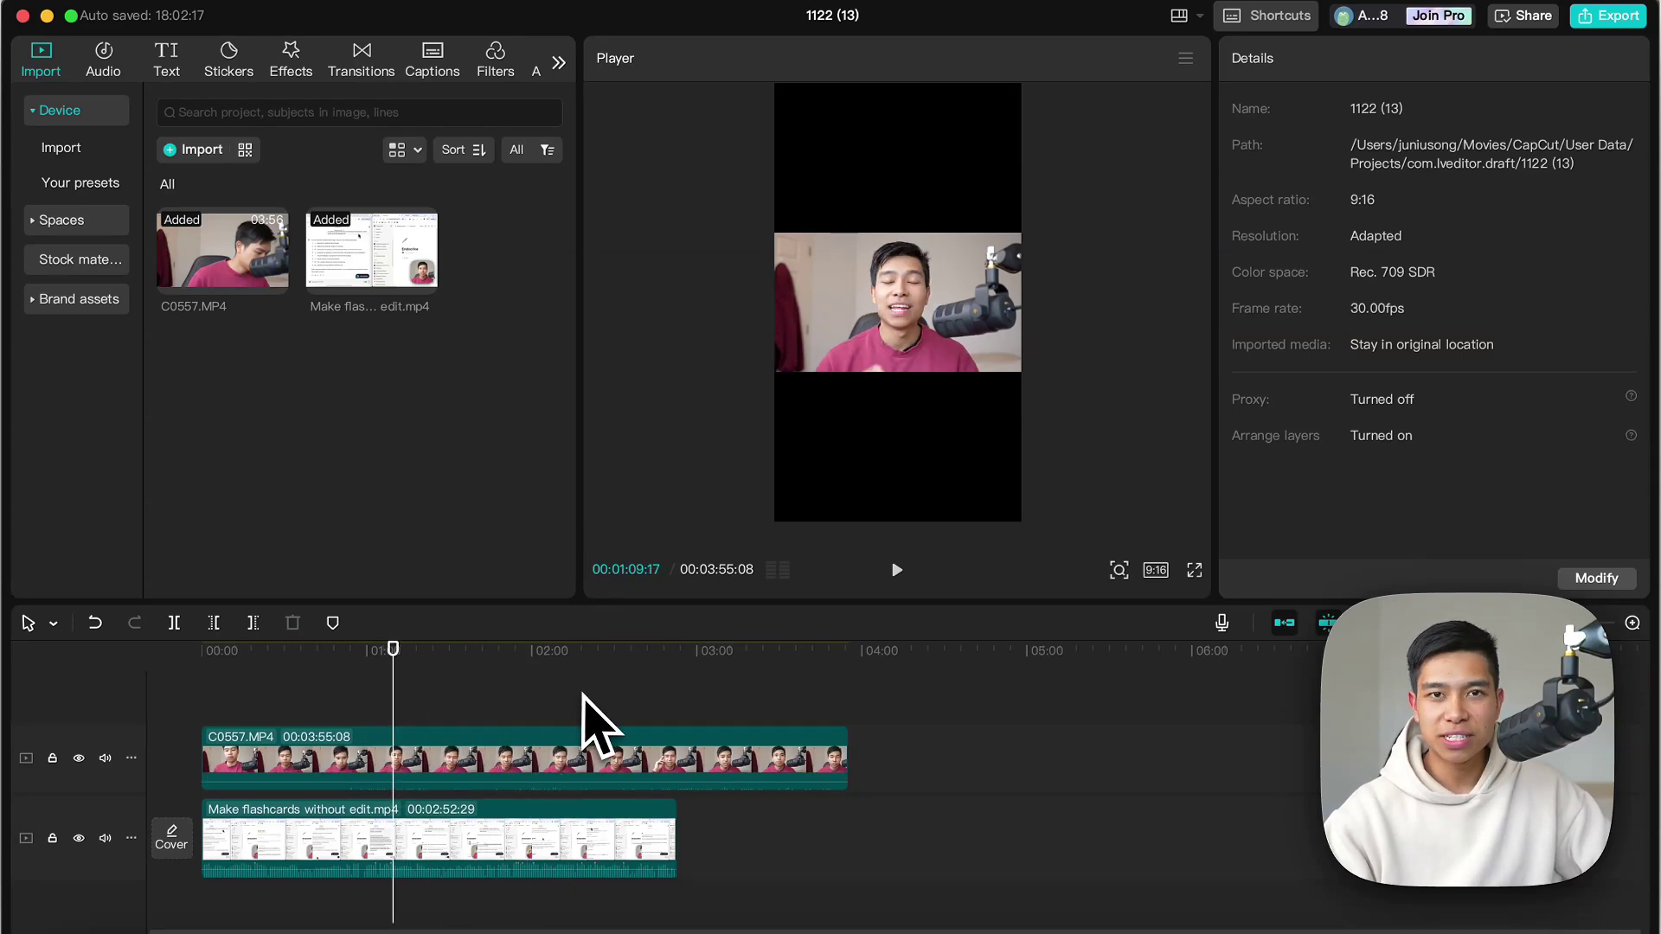
Sync C0557.MP4 with the screen recording using Sync video and audio
{"action": "left_click", "coordinate": [544, 745]}
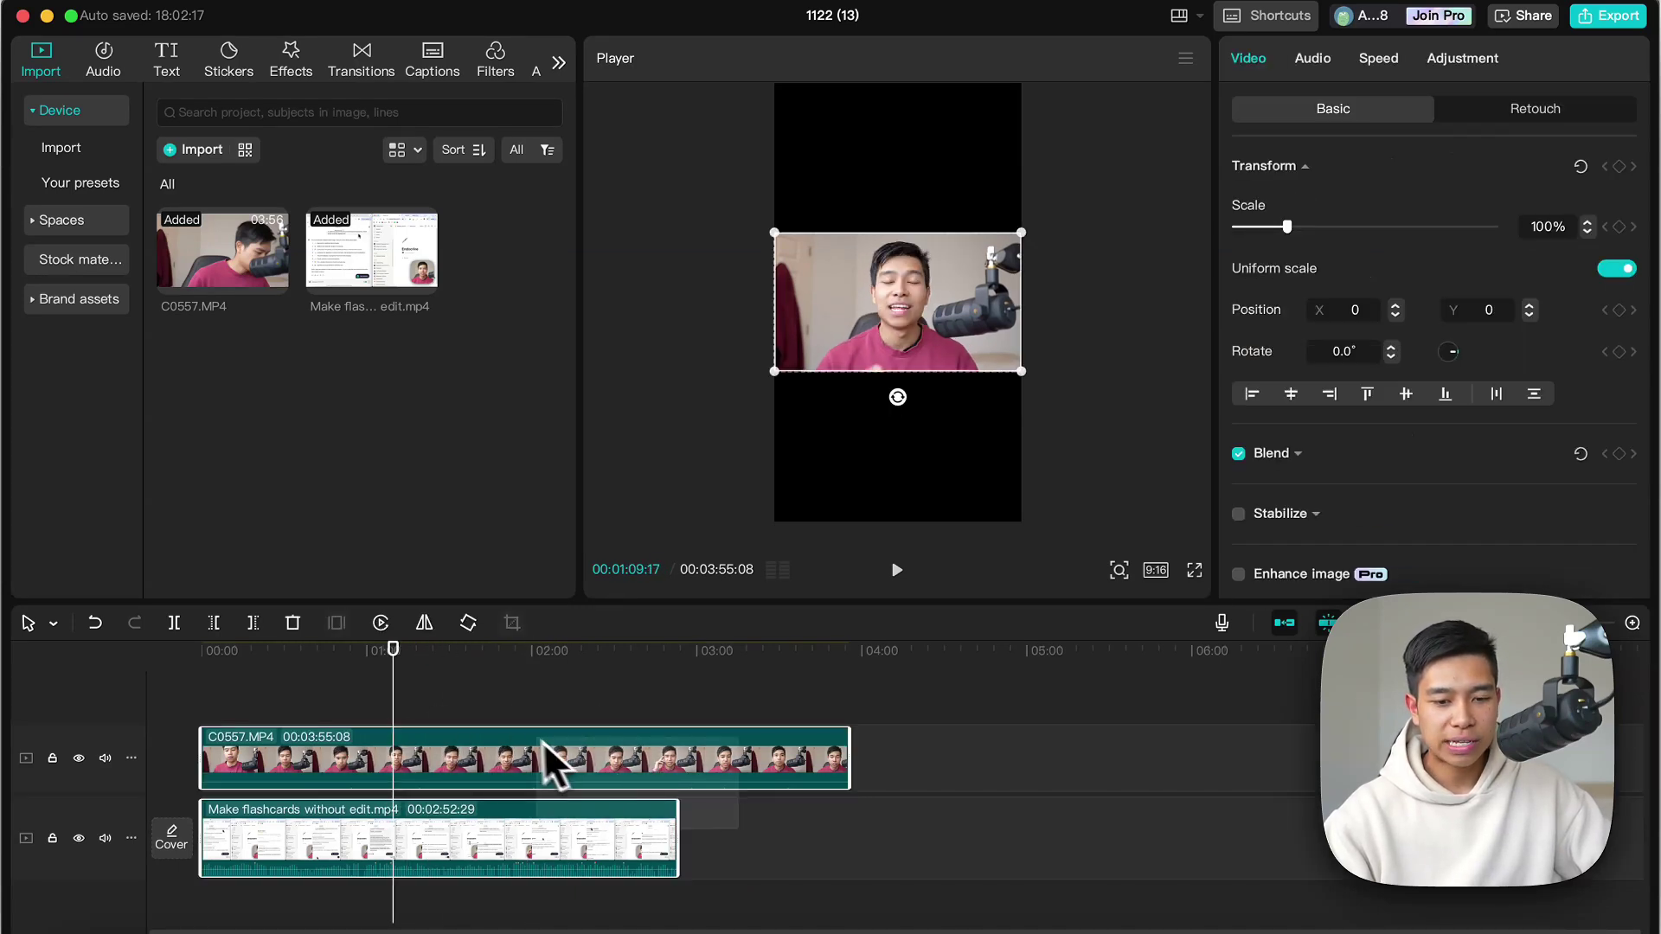
{"action": "right_click", "coordinate": [512, 742]}
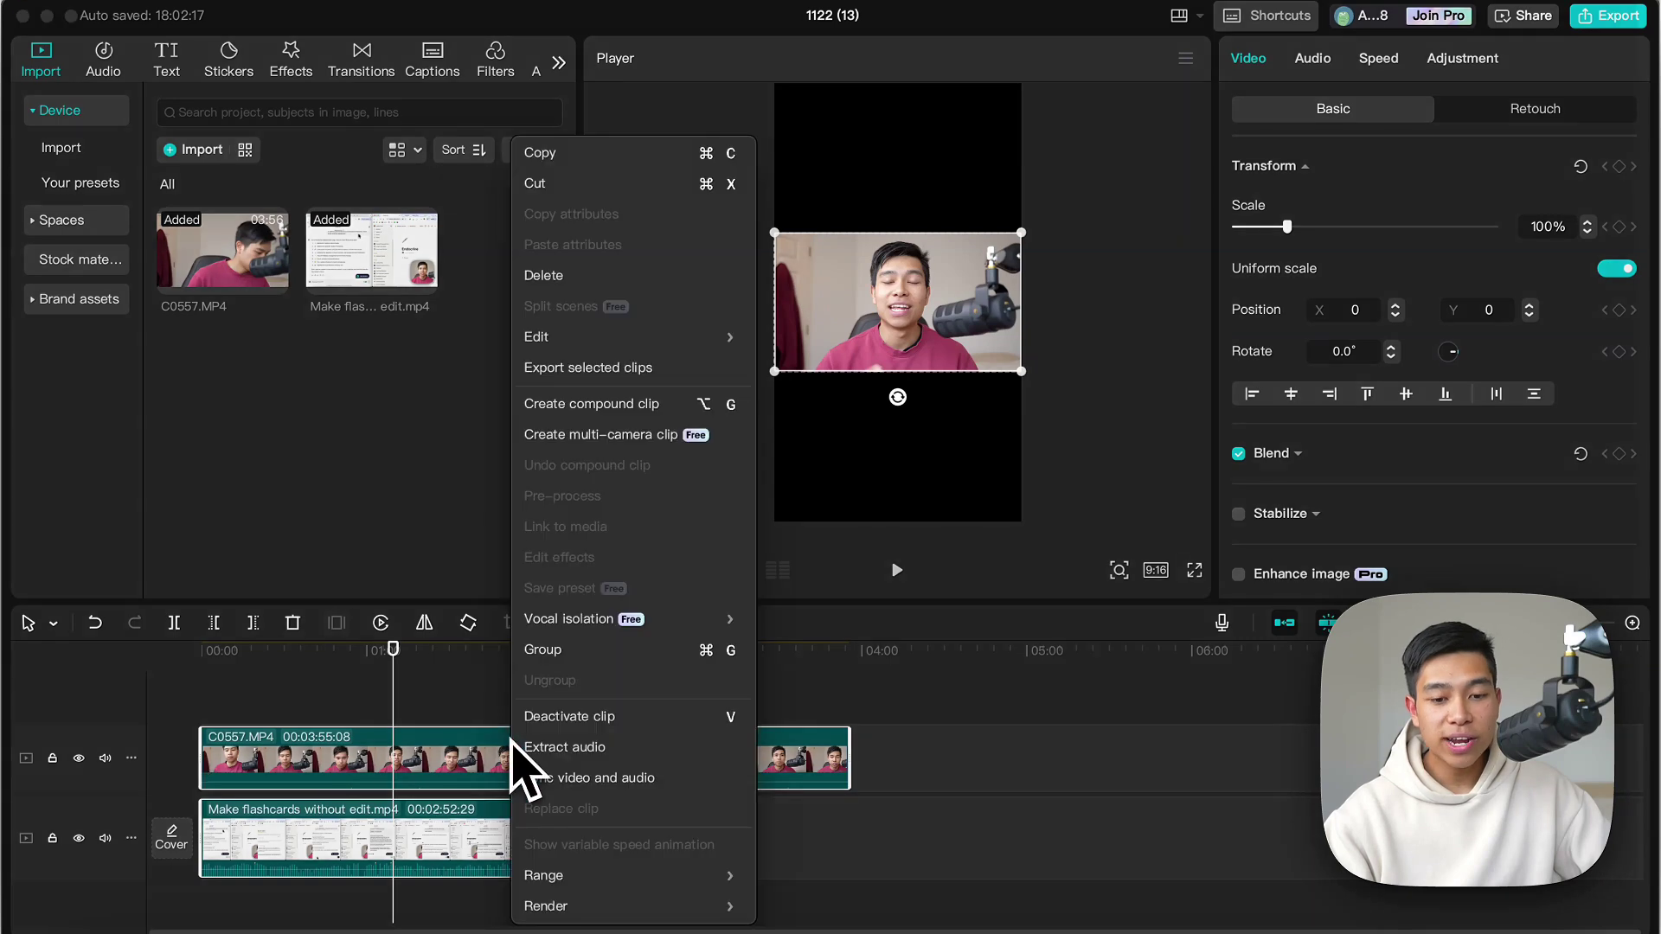
{"action": "left_click", "coordinate": [588, 778]}
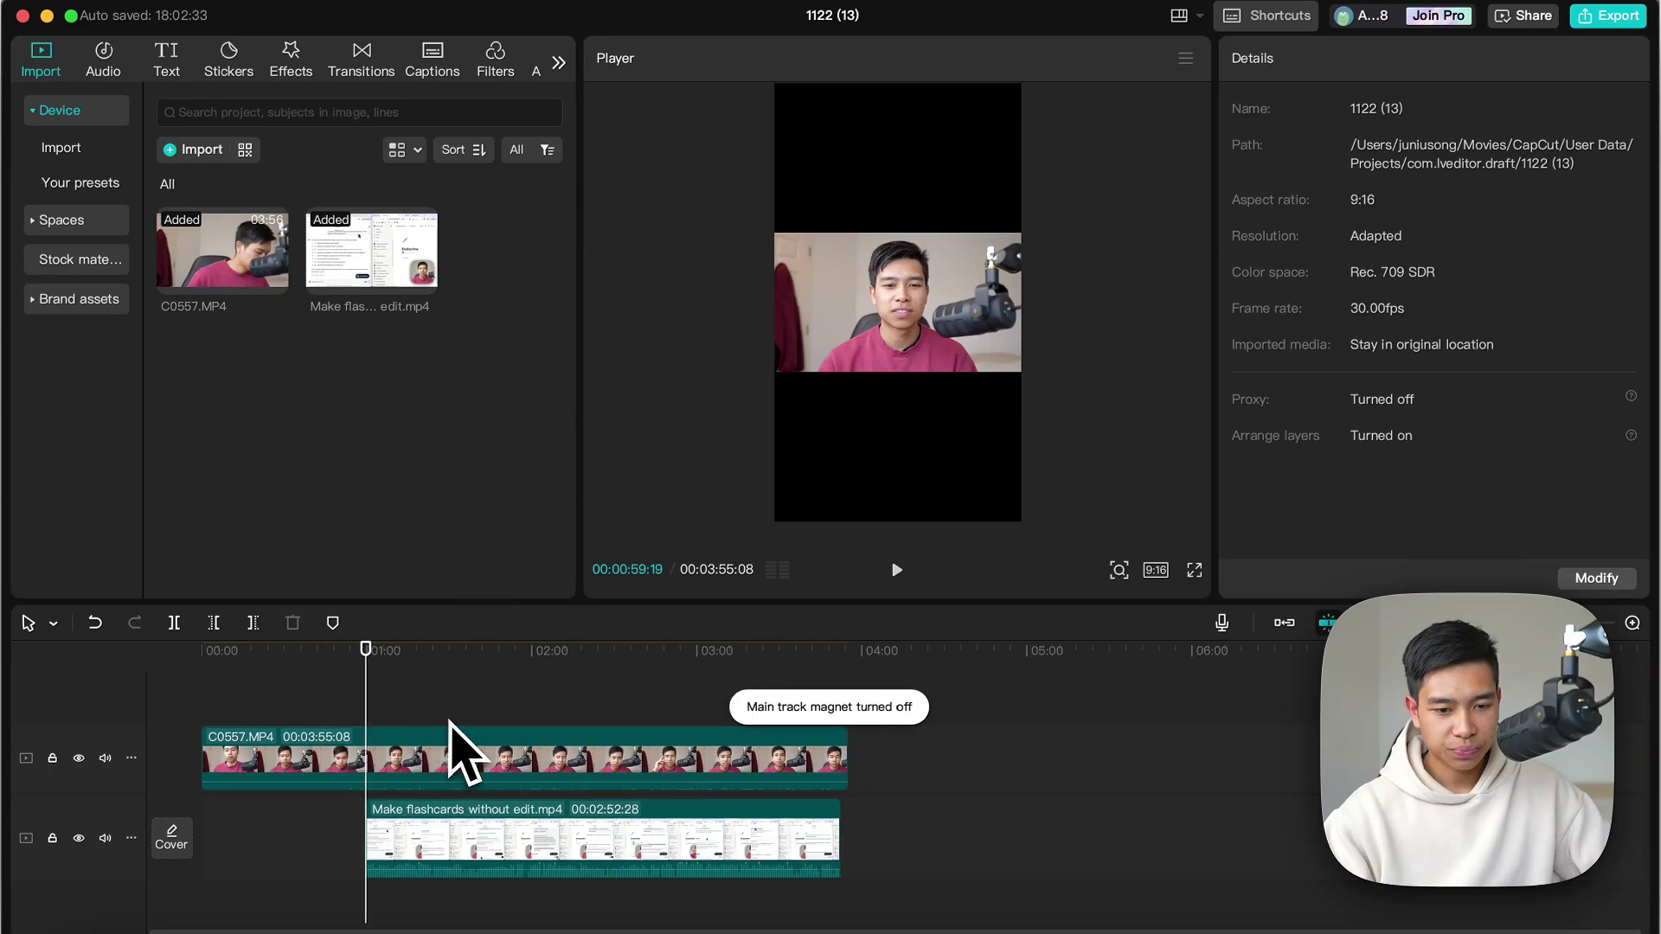
Trim C0557.MP4's start and end so it matches the screen recording's 2:52:28 length
{"action": "left_click", "coordinate": [418, 749]}
{"action": "left_click_drag", "start_coordinate": [206, 757], "coordinate": [370, 758]}
{"action": "left_click_drag", "start_coordinate": [846, 749], "coordinate": [837, 749]}
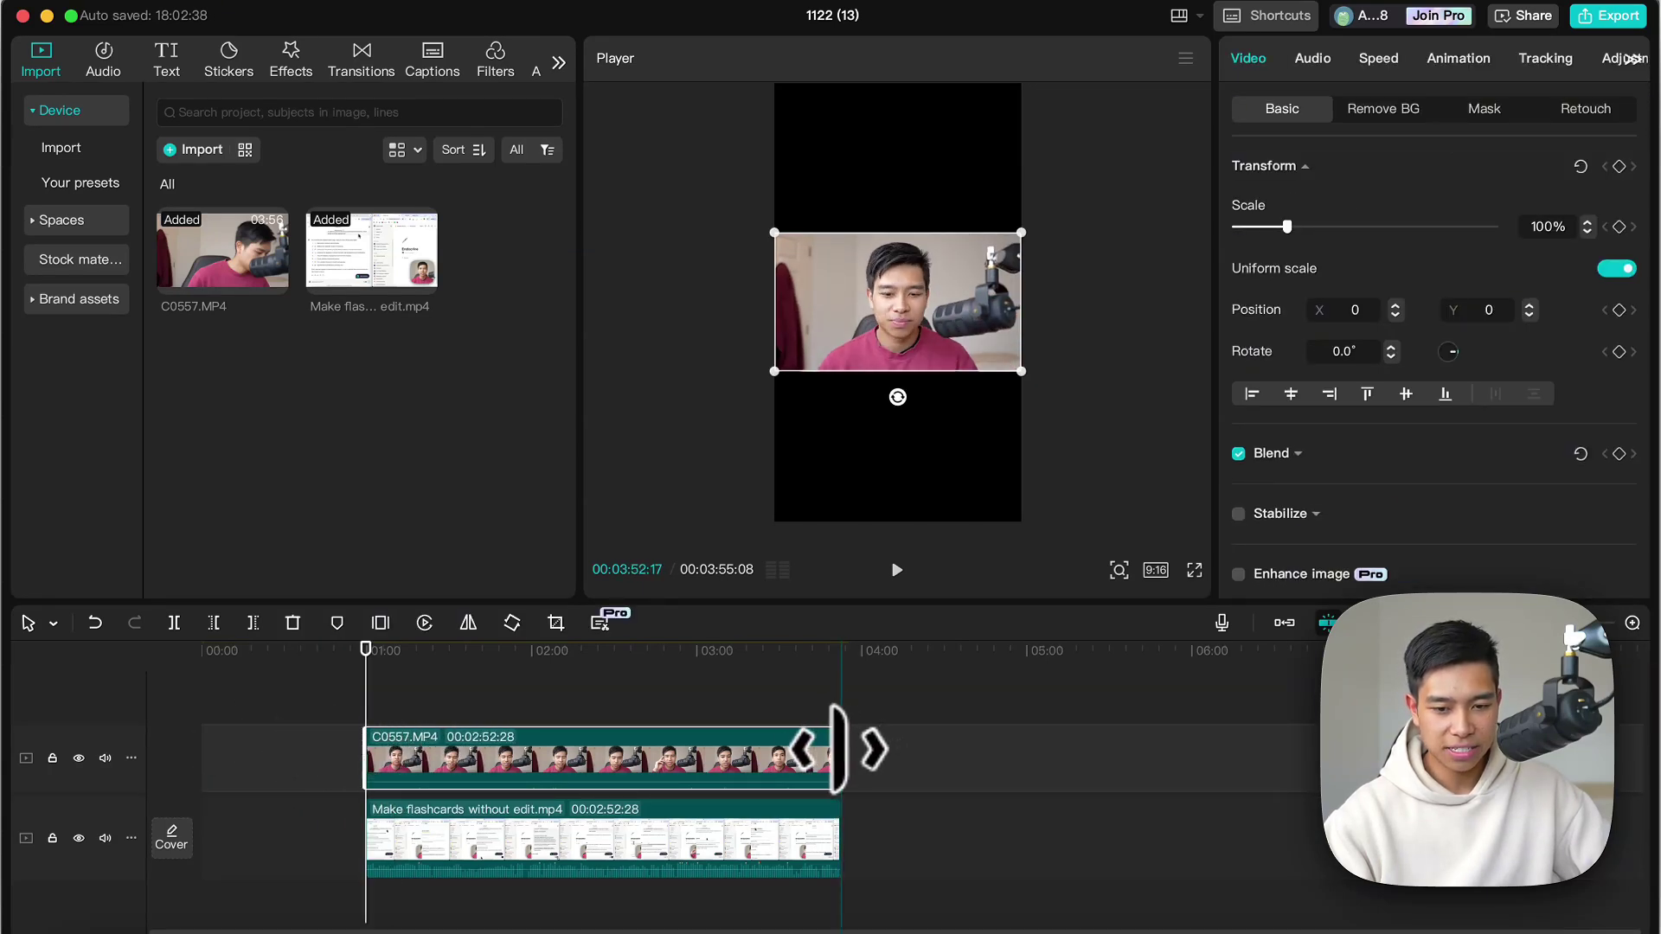
{"action": "left_click", "coordinate": [790, 696]}
{"action": "left_click", "coordinate": [612, 660]}
{"action": "left_click", "coordinate": [487, 761]}
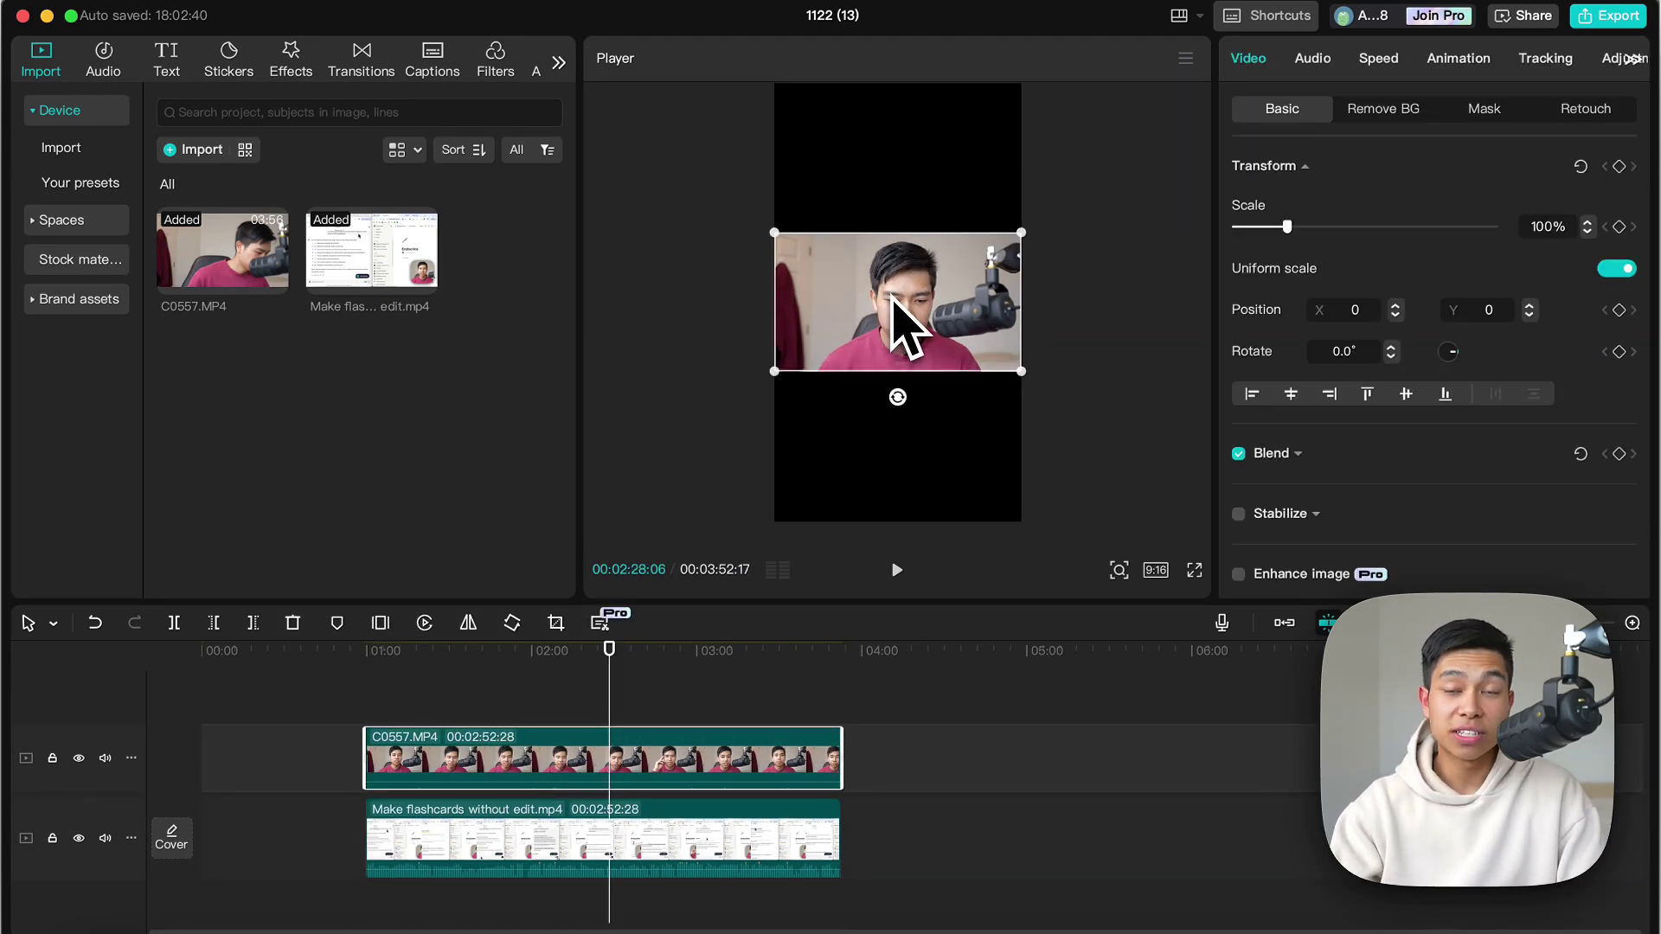
Move the screen recording to the top and the face clip lower, scaling the face clip to about 151%
{"action": "left_click_drag", "start_coordinate": [897, 308], "coordinate": [898, 415]}
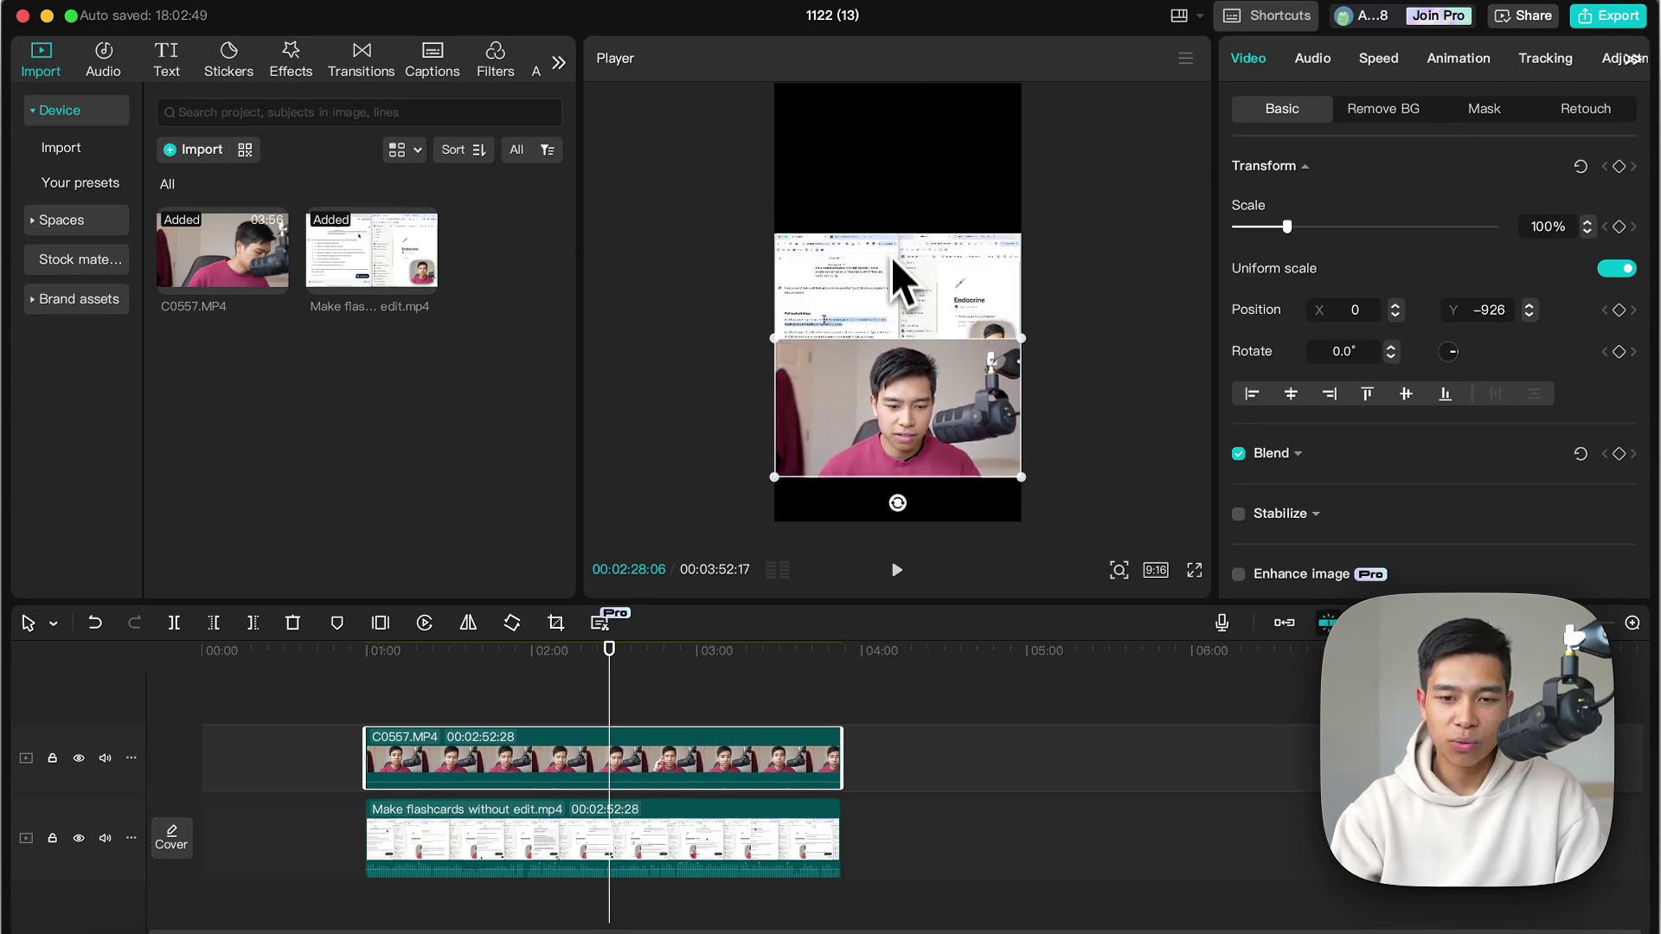
{"action": "left_click_drag", "start_coordinate": [891, 256], "coordinate": [893, 185]}
{"action": "left_click", "coordinate": [964, 407]}
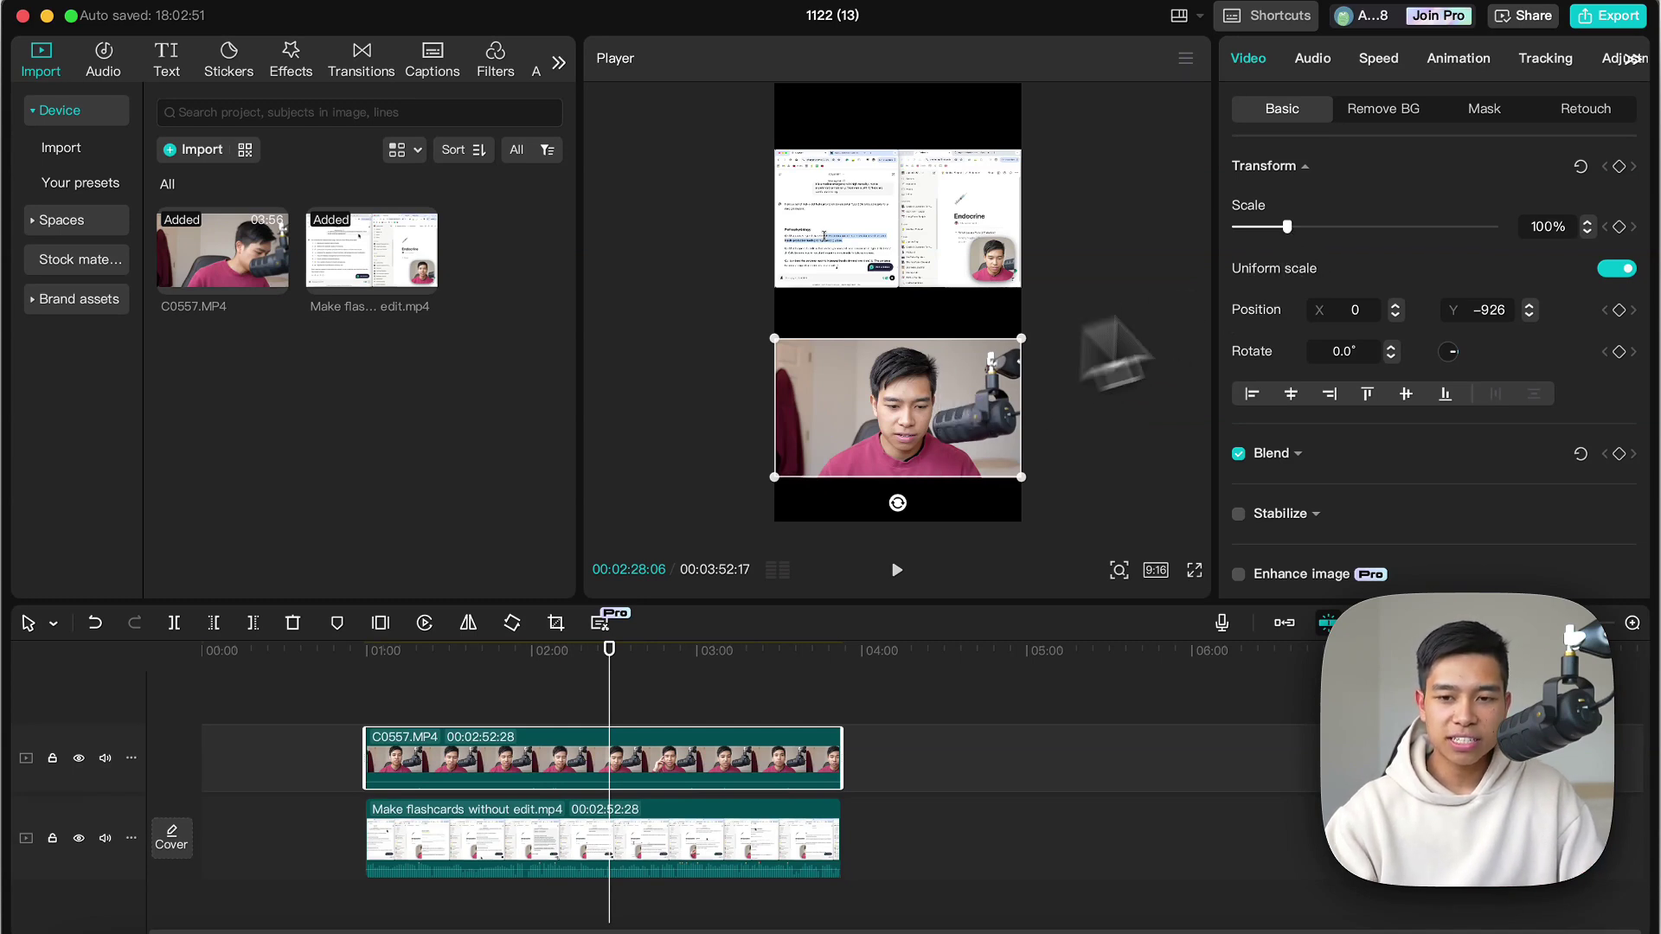
{"action": "left_click_drag", "start_coordinate": [1292, 230], "coordinate": [1314, 236]}
{"action": "left_click_drag", "start_coordinate": [1043, 342], "coordinate": [1046, 352]}
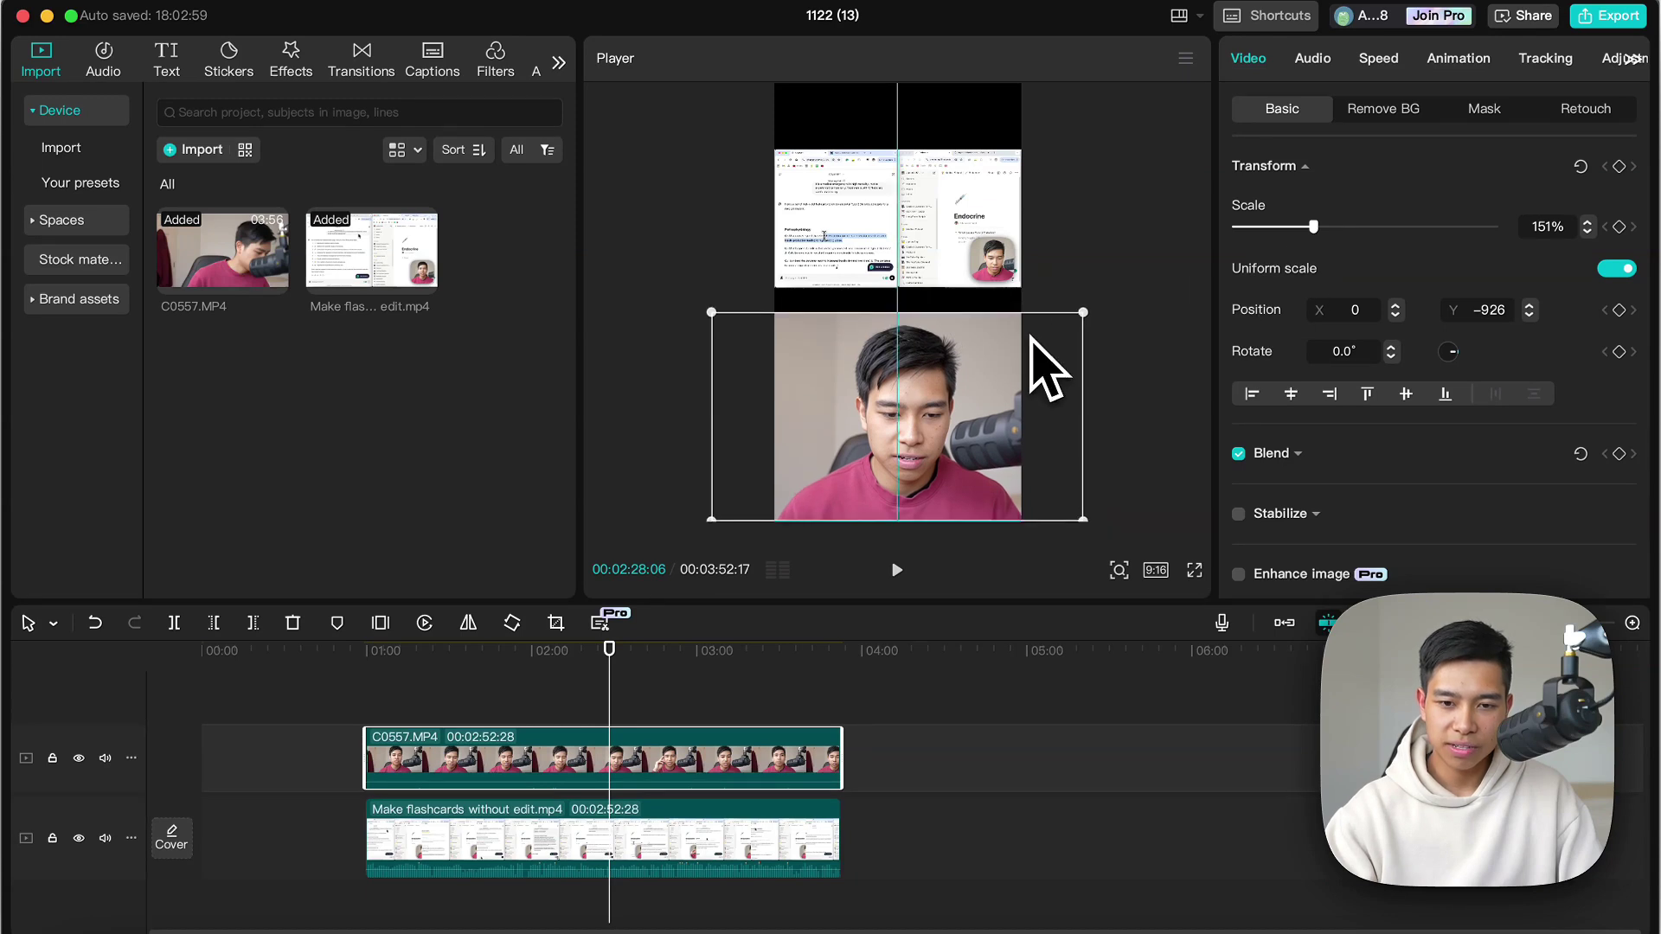
Enlarge the screen recording to 167% and shift it right and up in the frame
{"action": "left_click", "coordinate": [592, 836]}
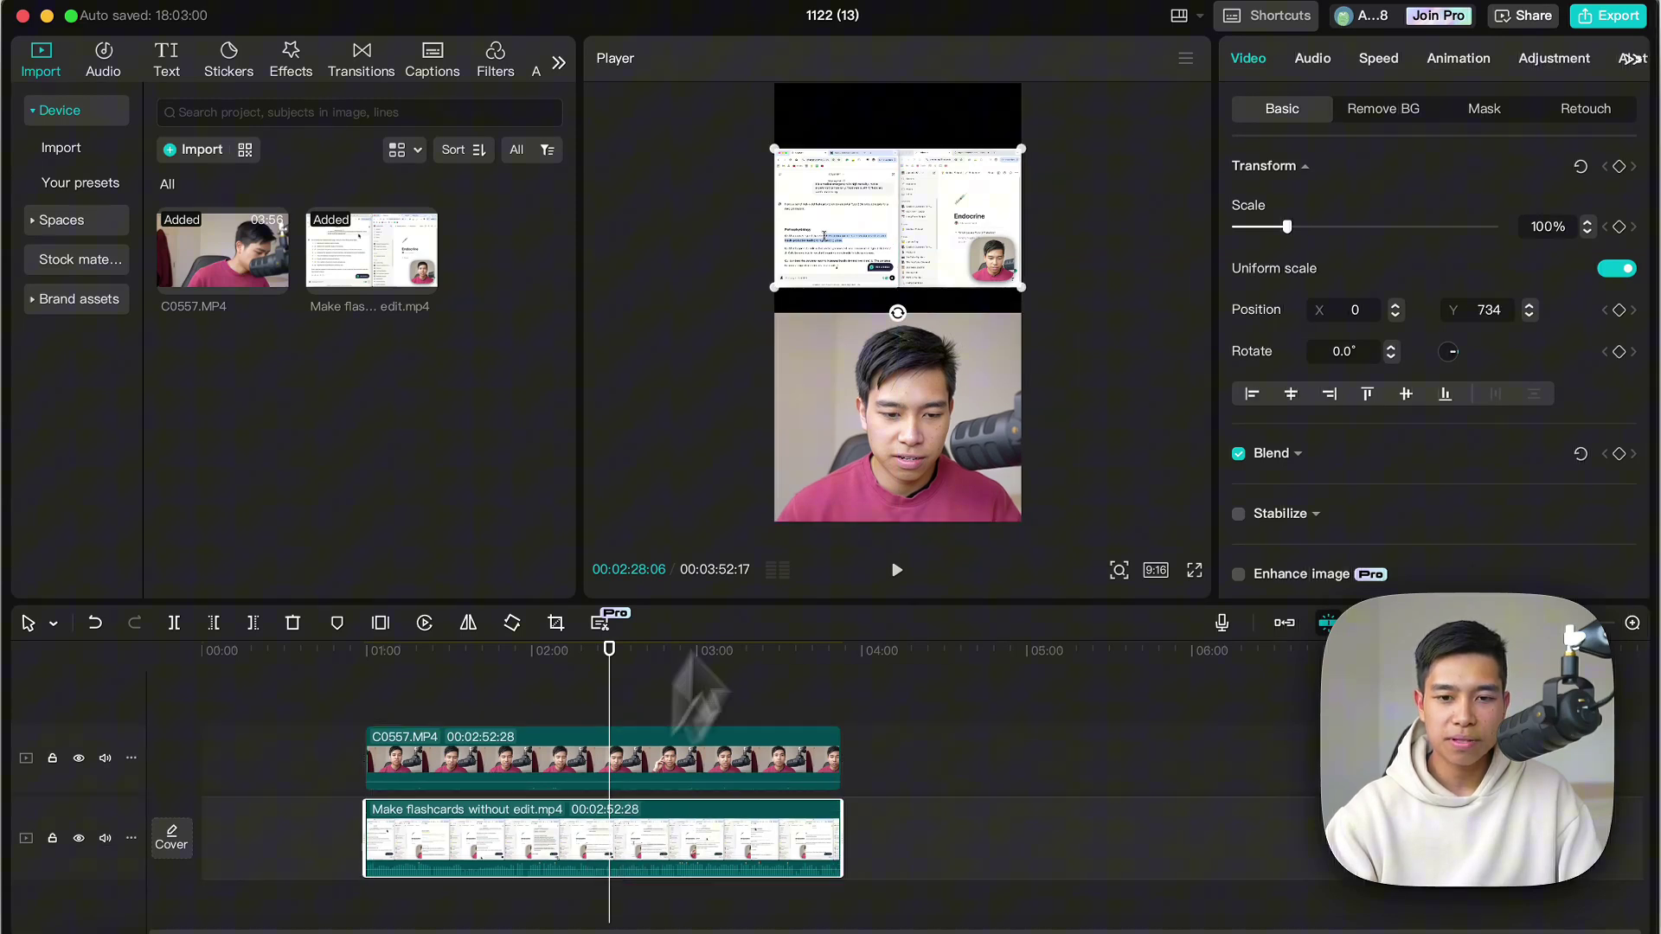
{"action": "left_click_drag", "start_coordinate": [1301, 225], "coordinate": [1321, 231]}
{"action": "left_click_drag", "start_coordinate": [827, 261], "coordinate": [909, 242]}
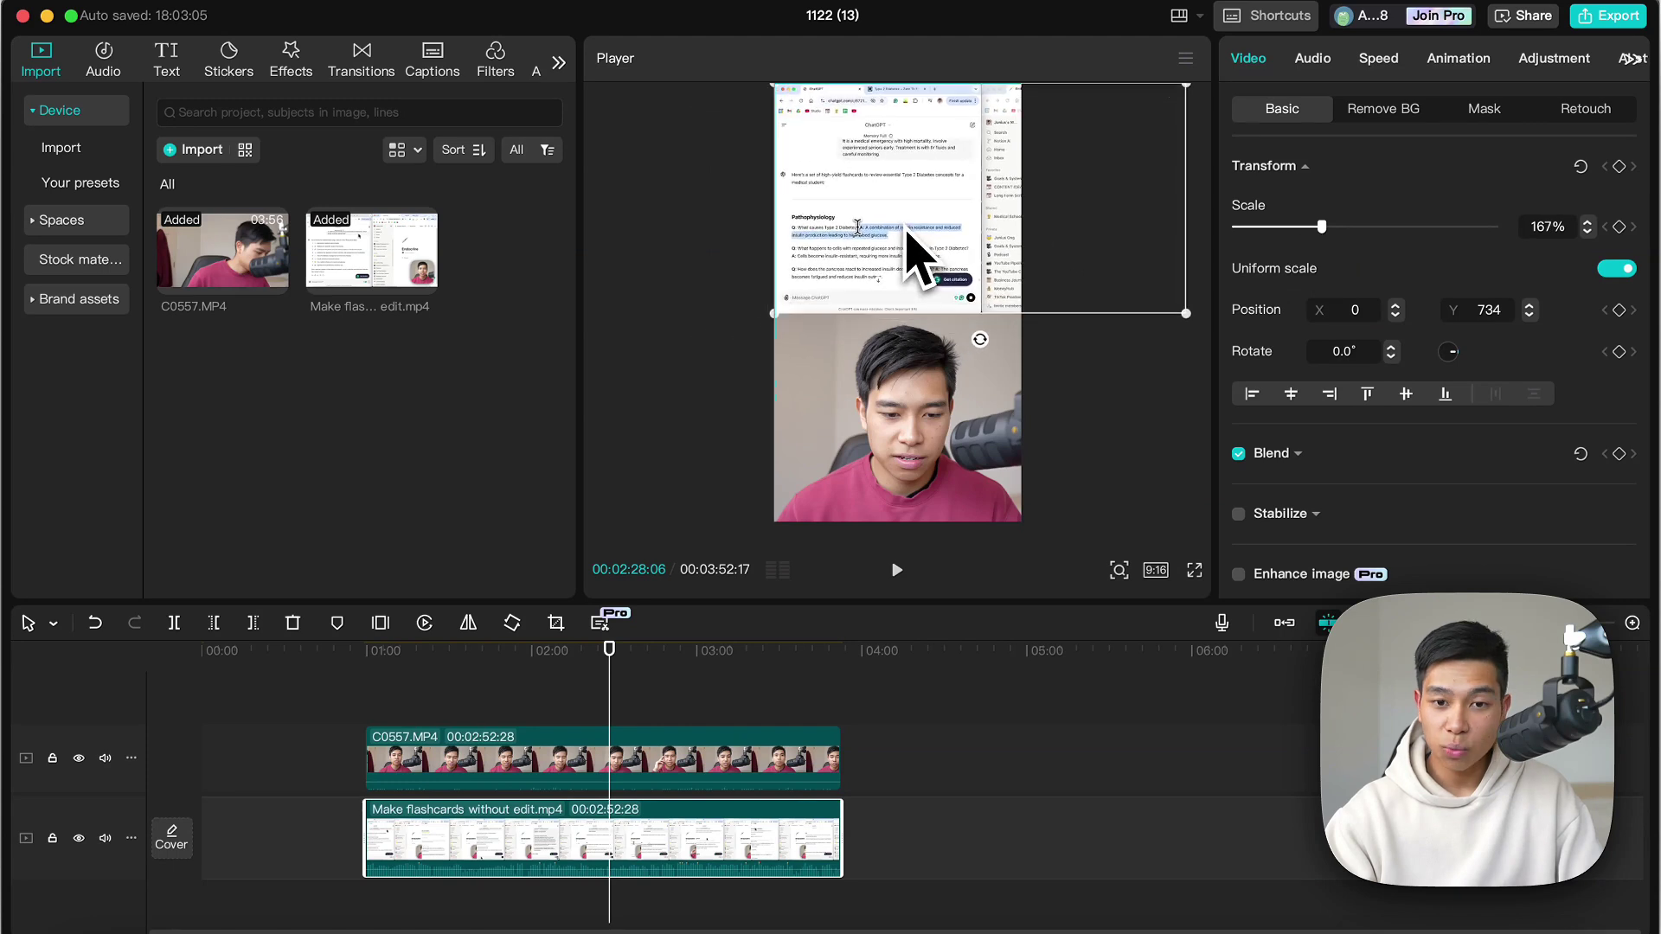
{"action": "left_click", "coordinate": [808, 712]}
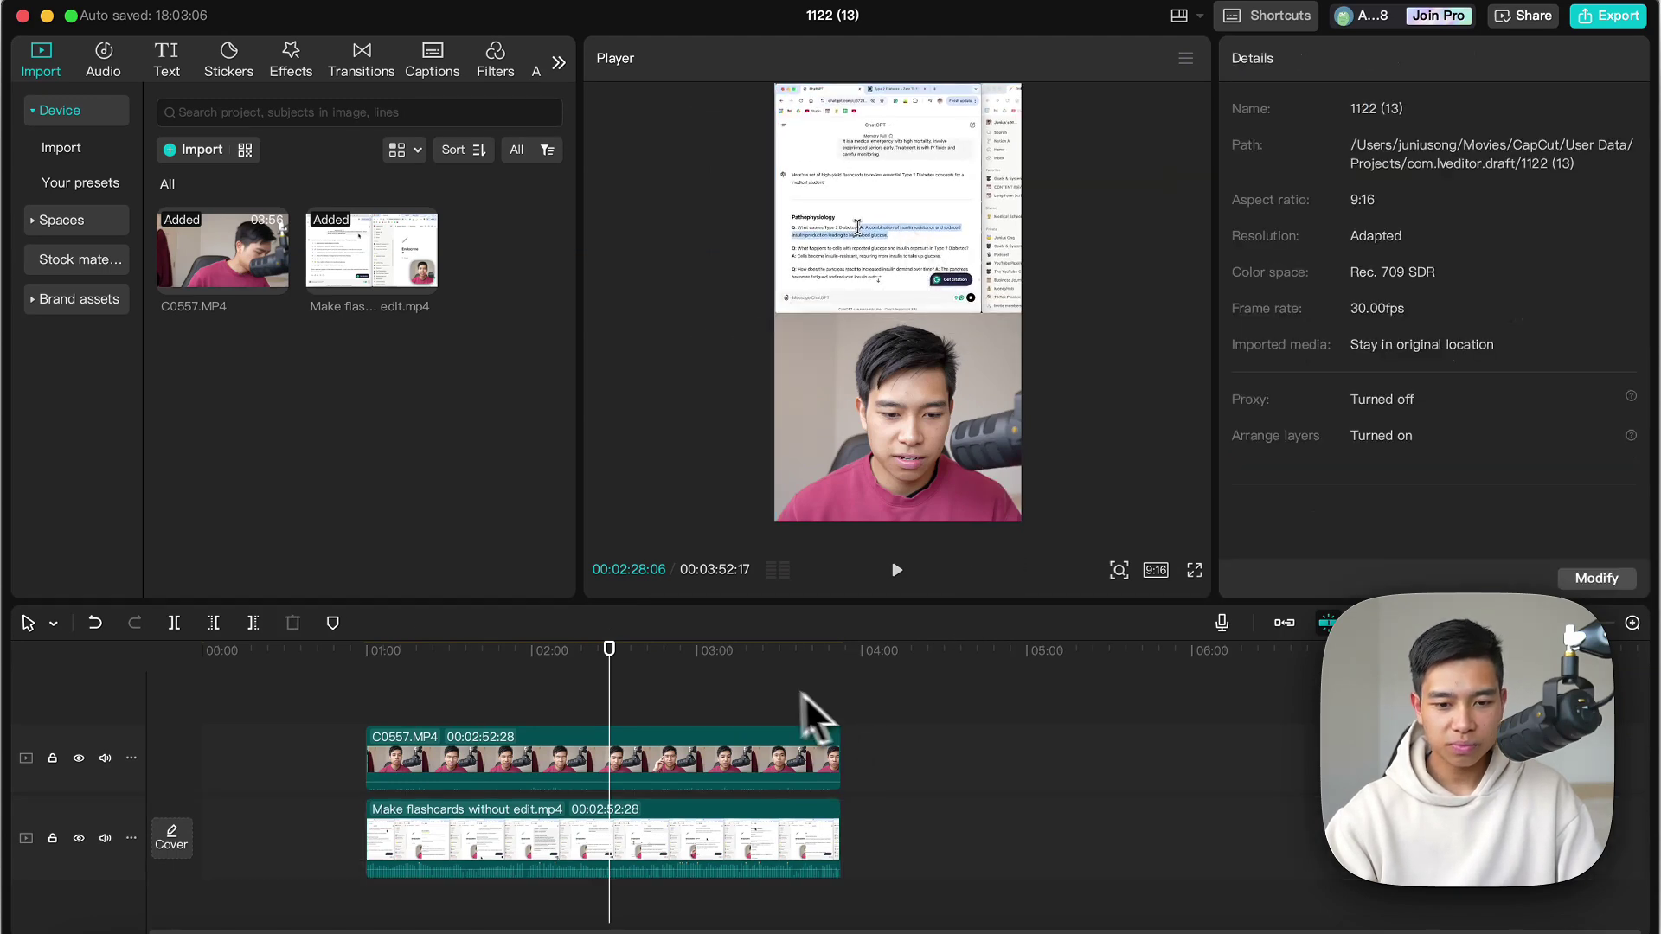
{"action": "left_click", "coordinate": [756, 692]}
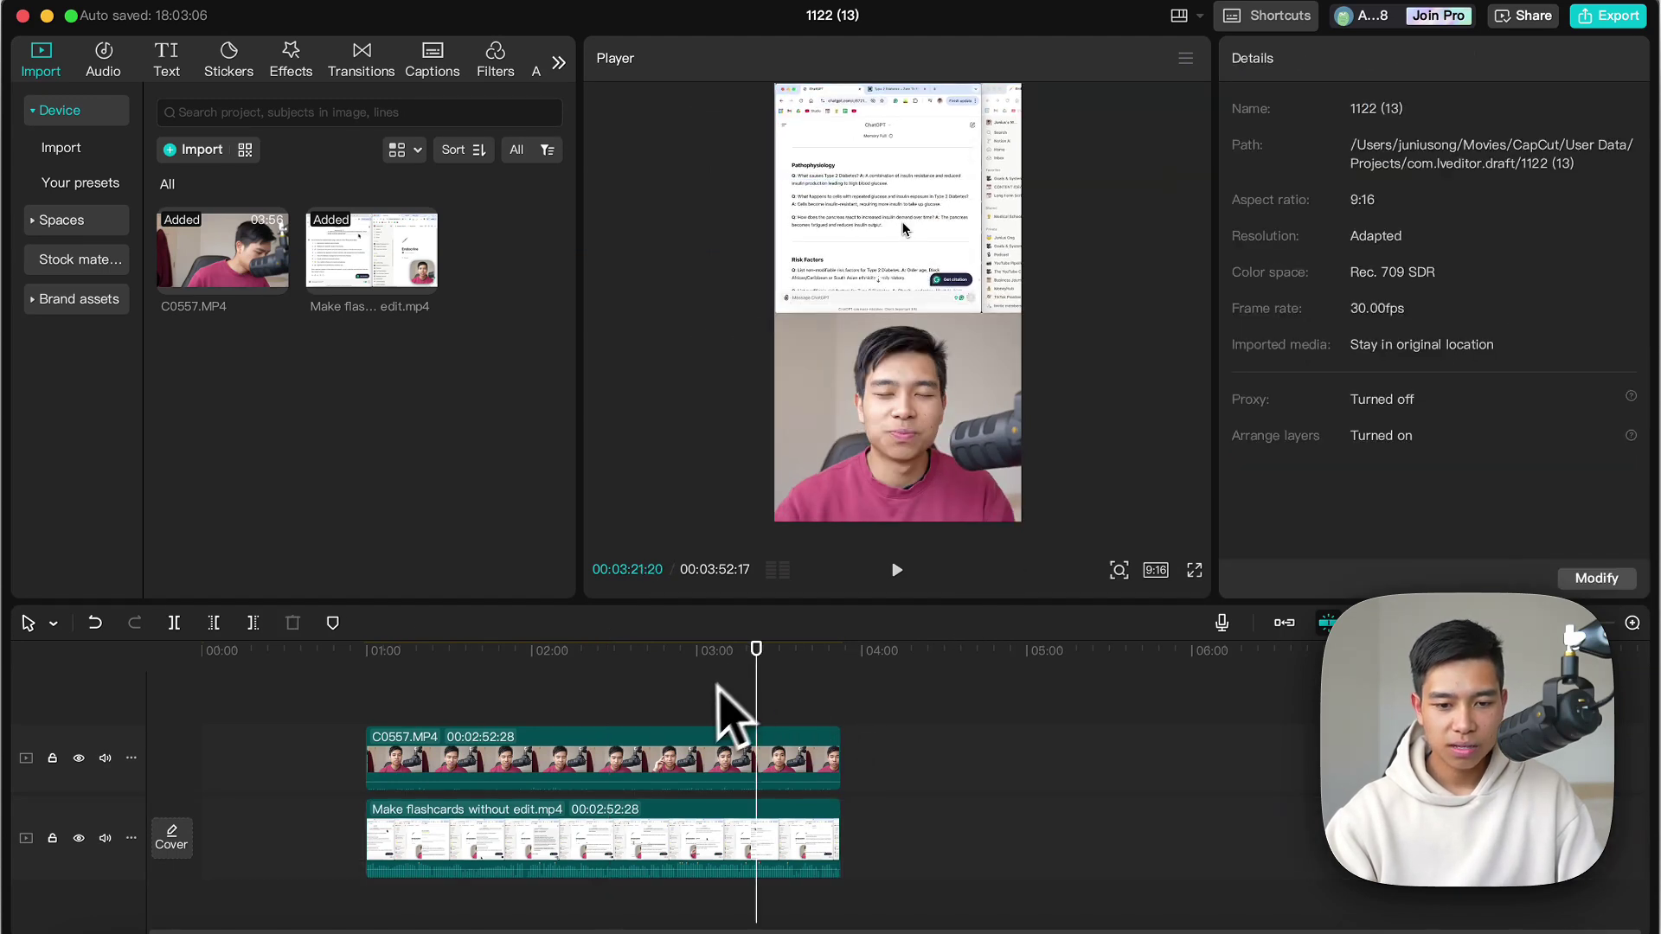
{"action": "left_click", "coordinate": [574, 714]}
Compare both clips' settings, try scaling the screen recording to 209%, then undo it
{"action": "left_click", "coordinate": [605, 766]}
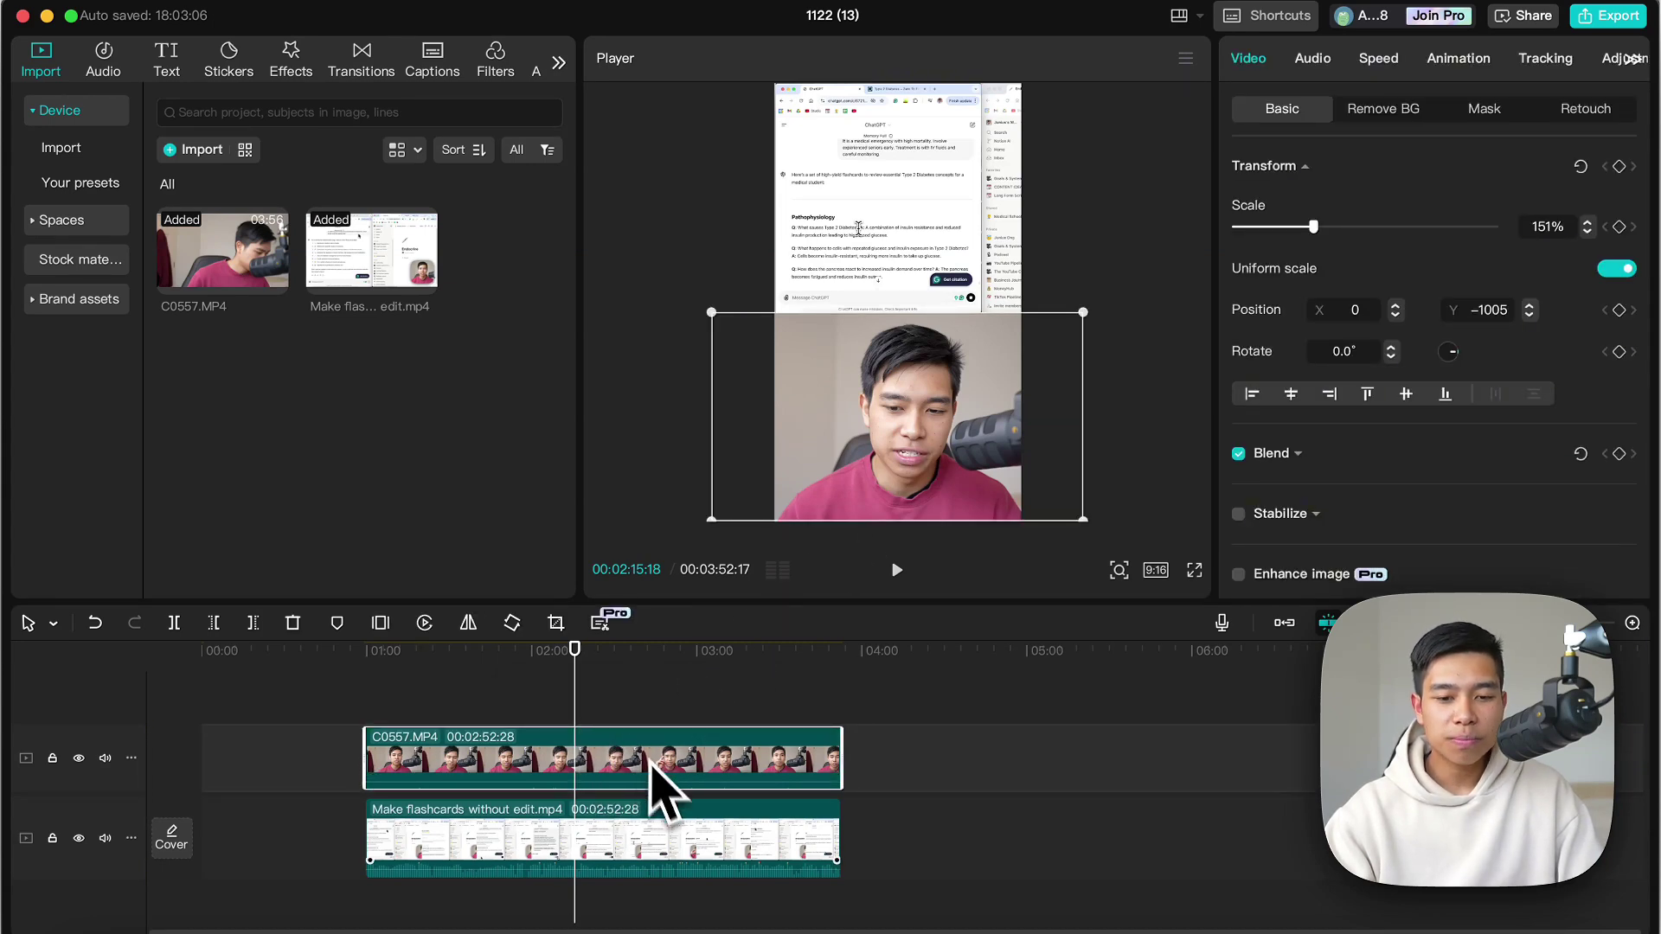
{"action": "left_click", "coordinate": [666, 857]}
{"action": "left_click", "coordinate": [679, 770]}
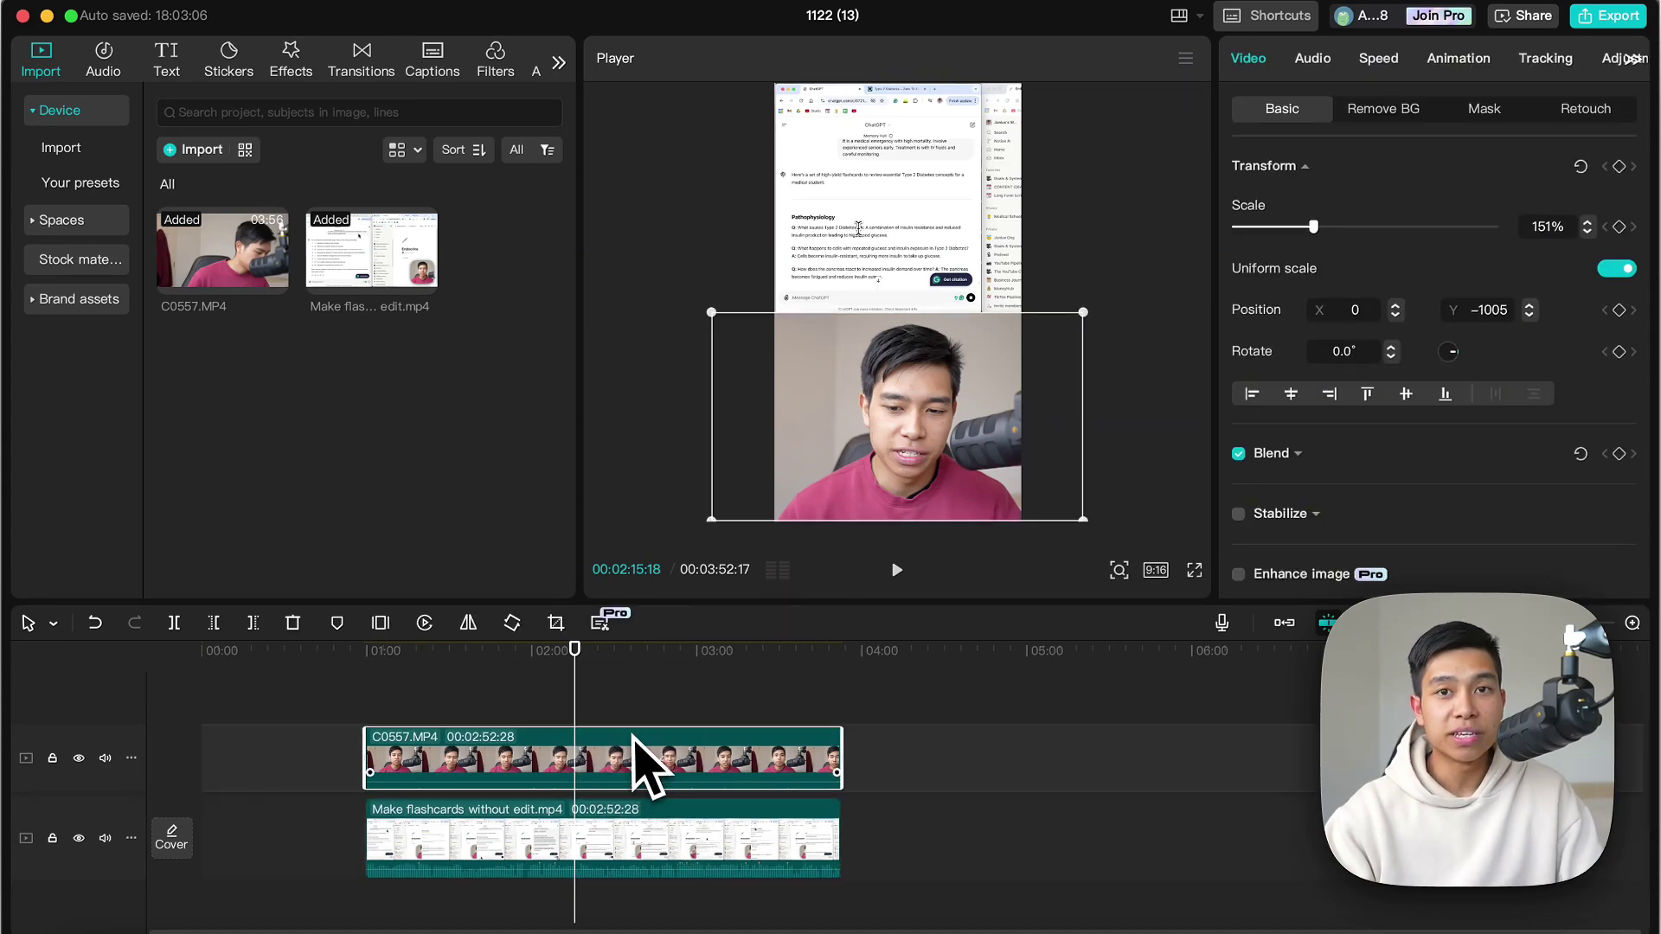
{"action": "left_click", "coordinate": [629, 854]}
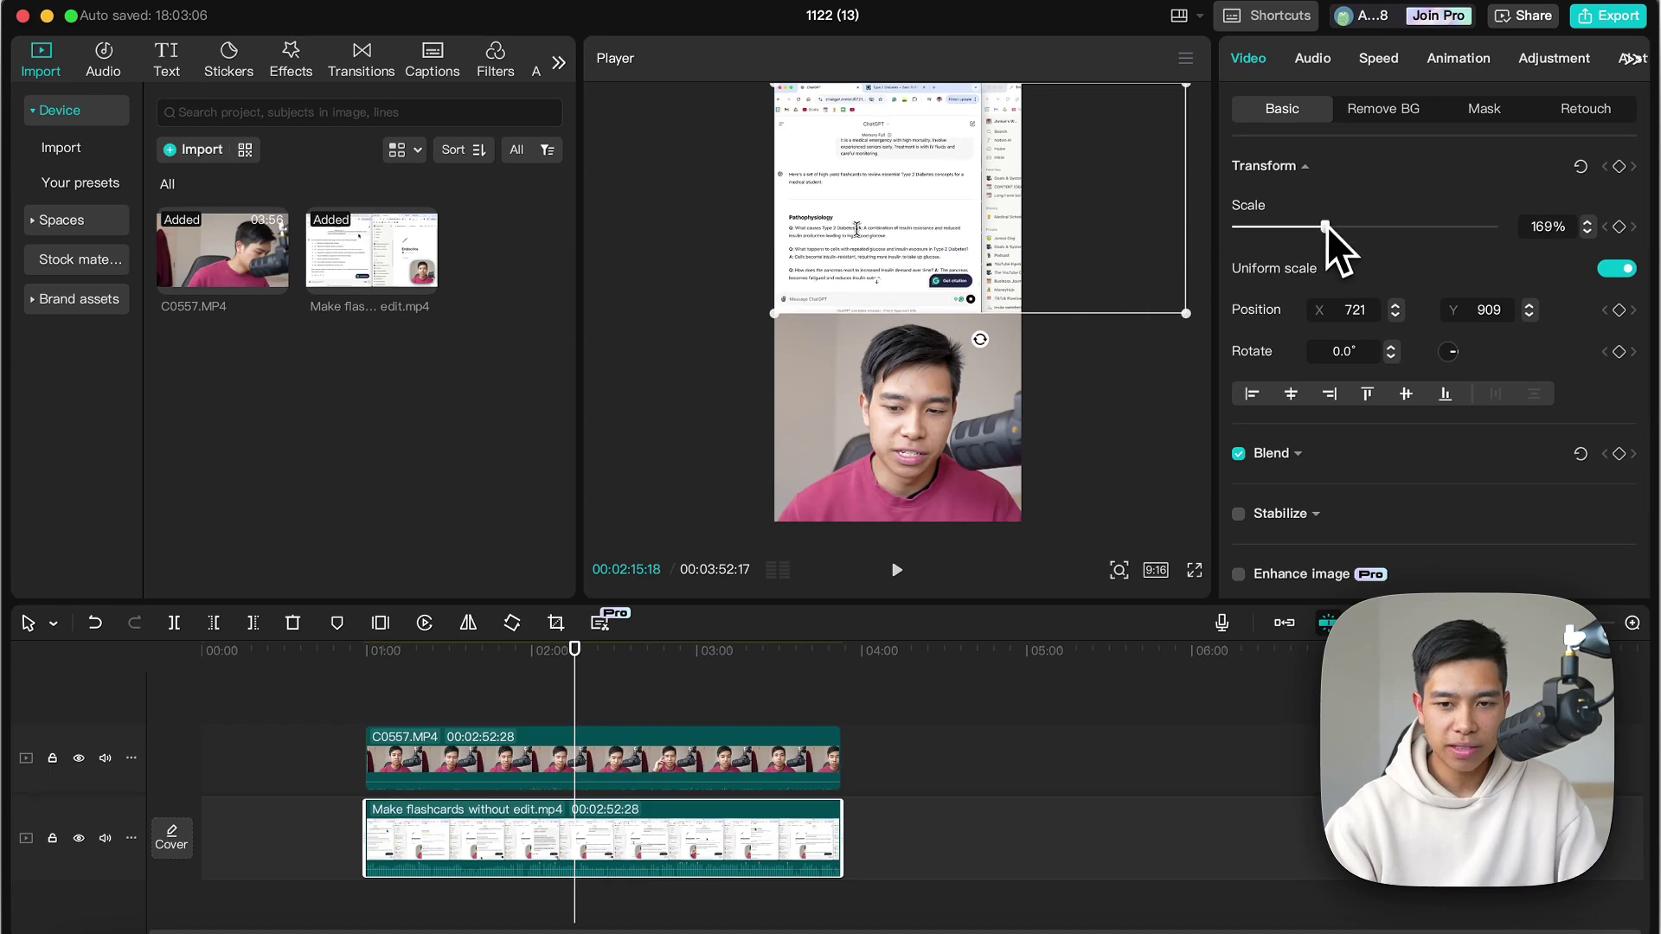
{"action": "left_click_drag", "start_coordinate": [1326, 226], "coordinate": [1343, 227]}
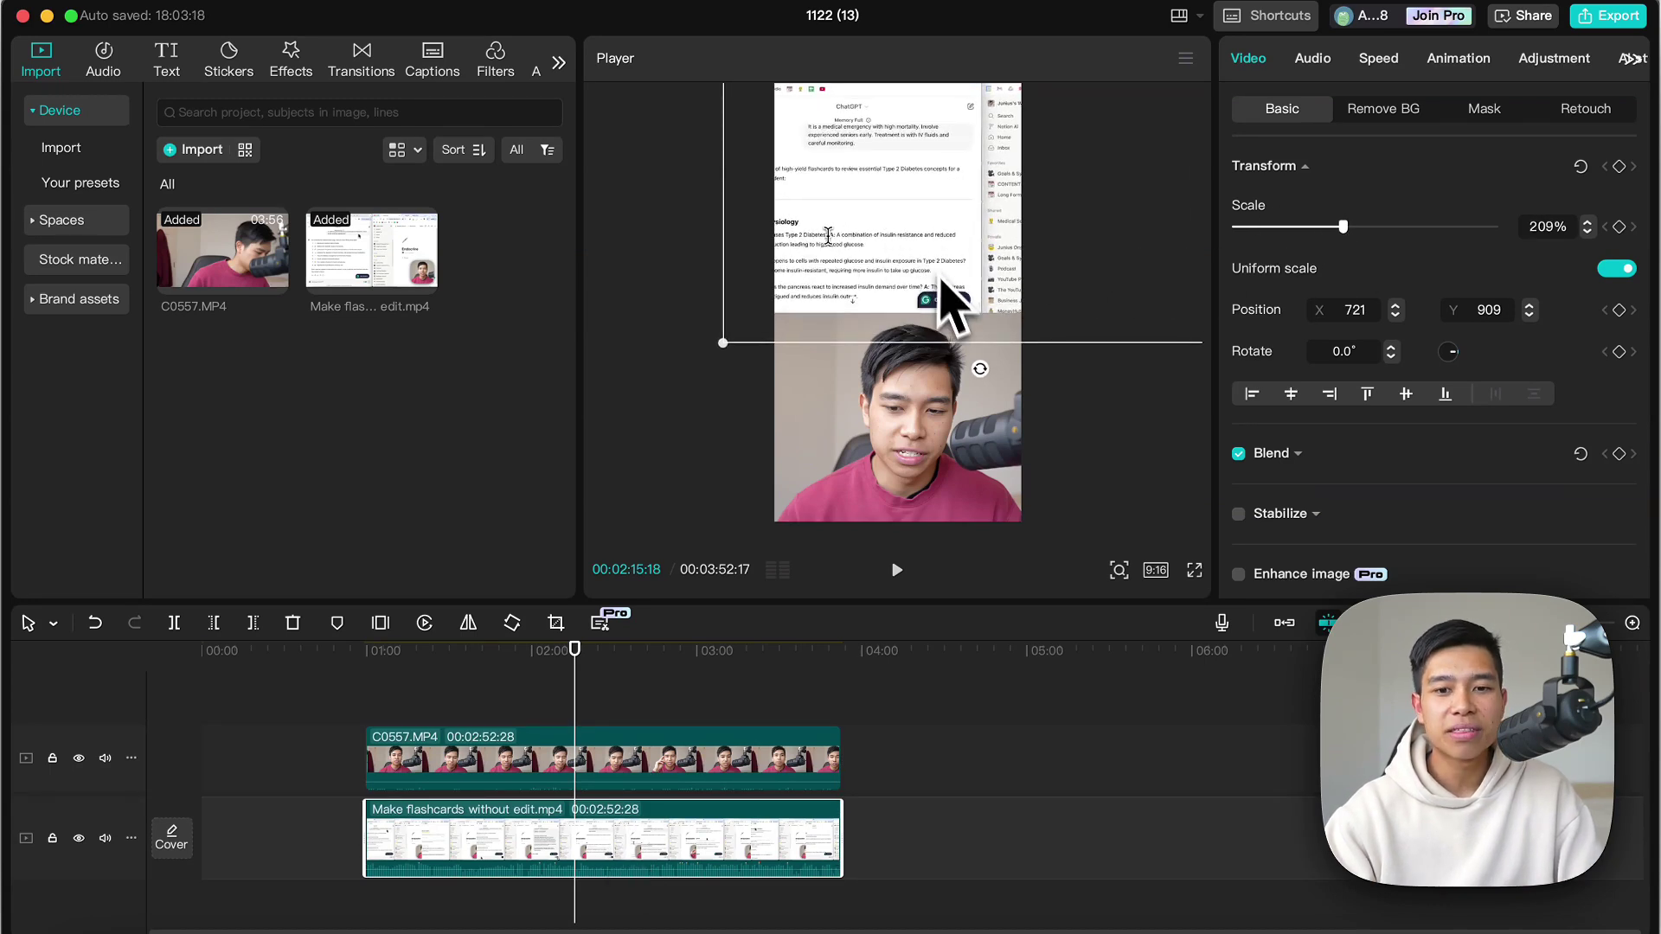
{"action": "key", "text": "super+z"}
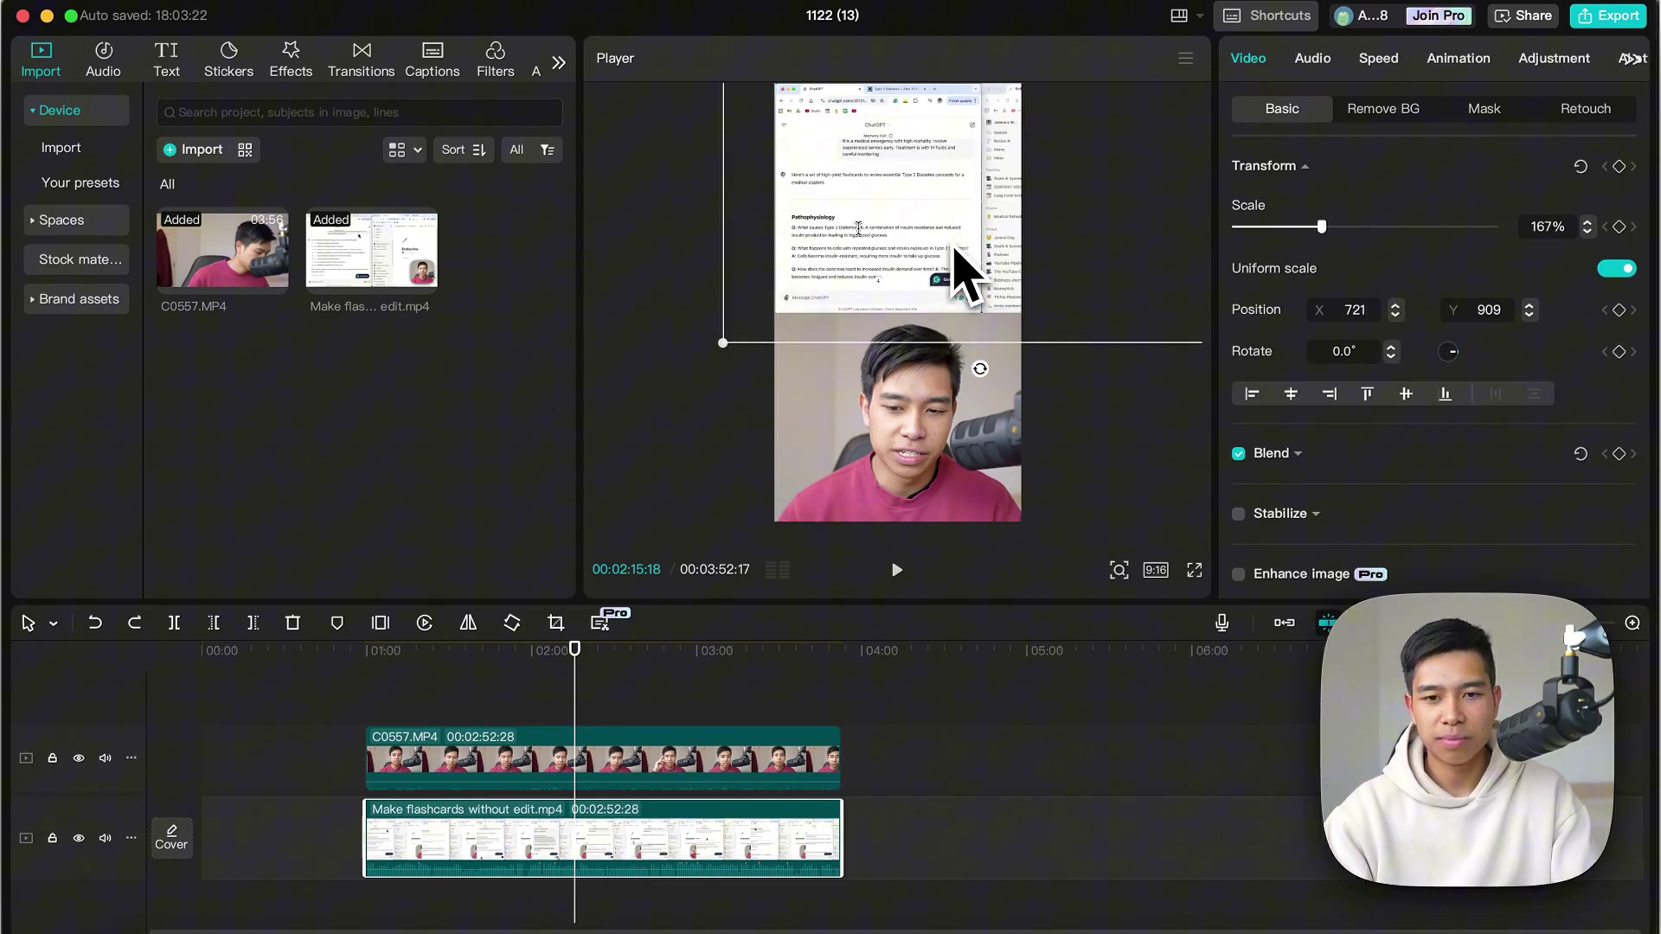
{"action": "left_click", "coordinate": [1116, 377]}
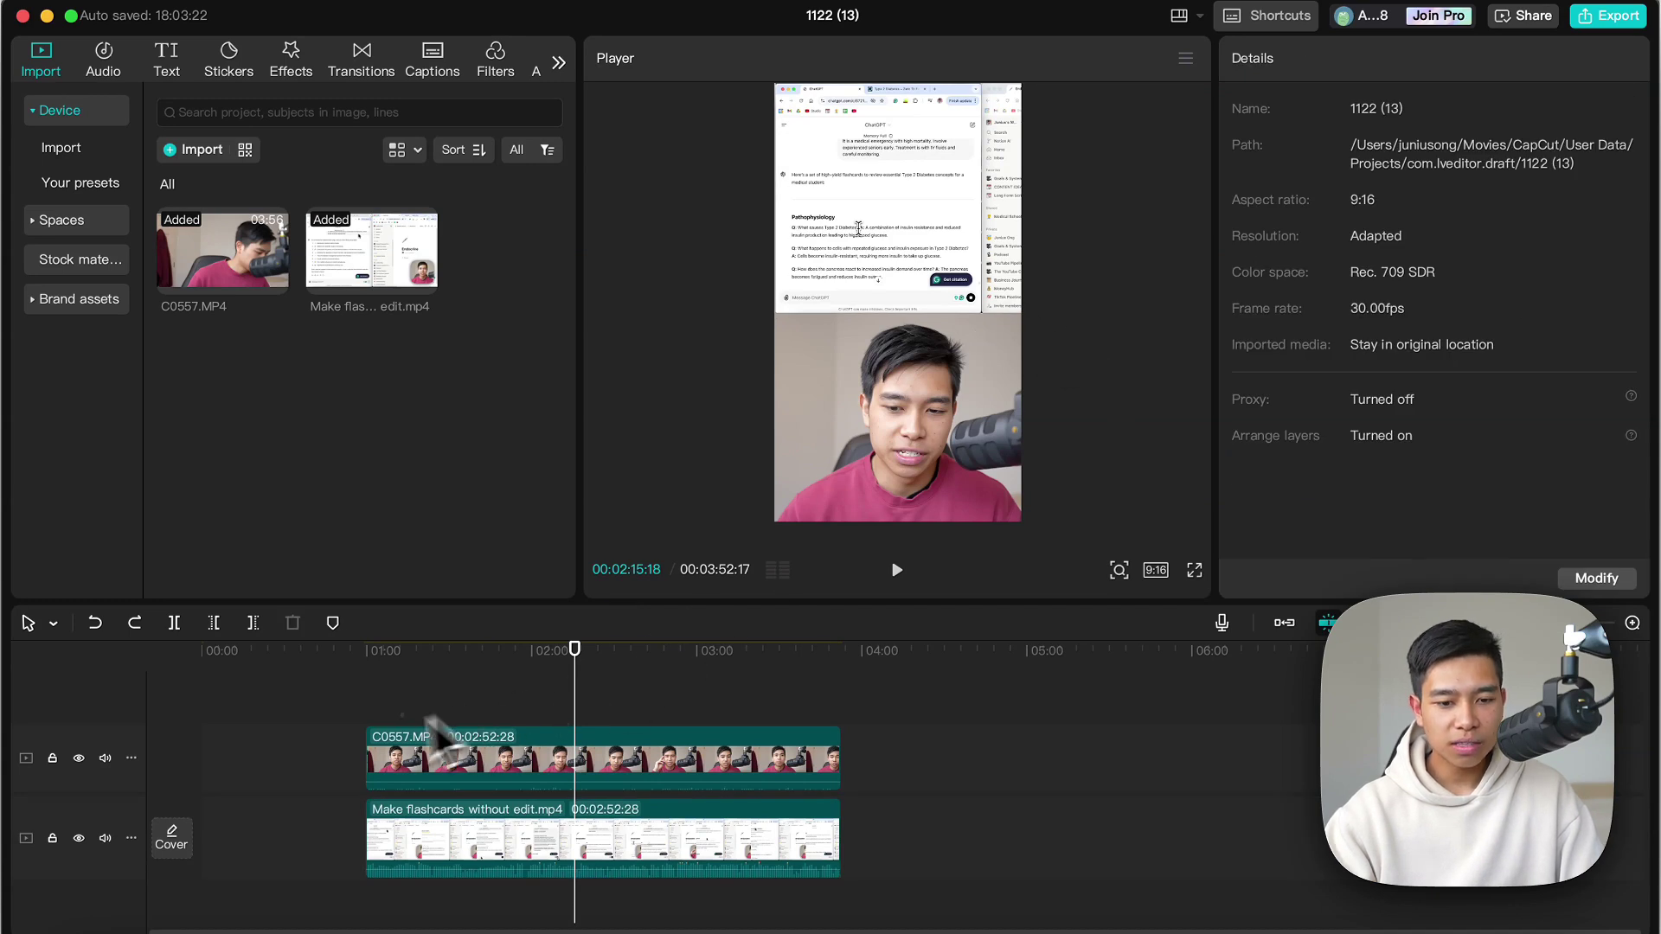
Move both linked clips to the start of the timeline at 00:00
{"action": "left_click", "coordinate": [490, 879]}
{"action": "left_click_drag", "start_coordinate": [490, 880], "coordinate": [297, 864]}
{"action": "left_click", "coordinate": [230, 692]}
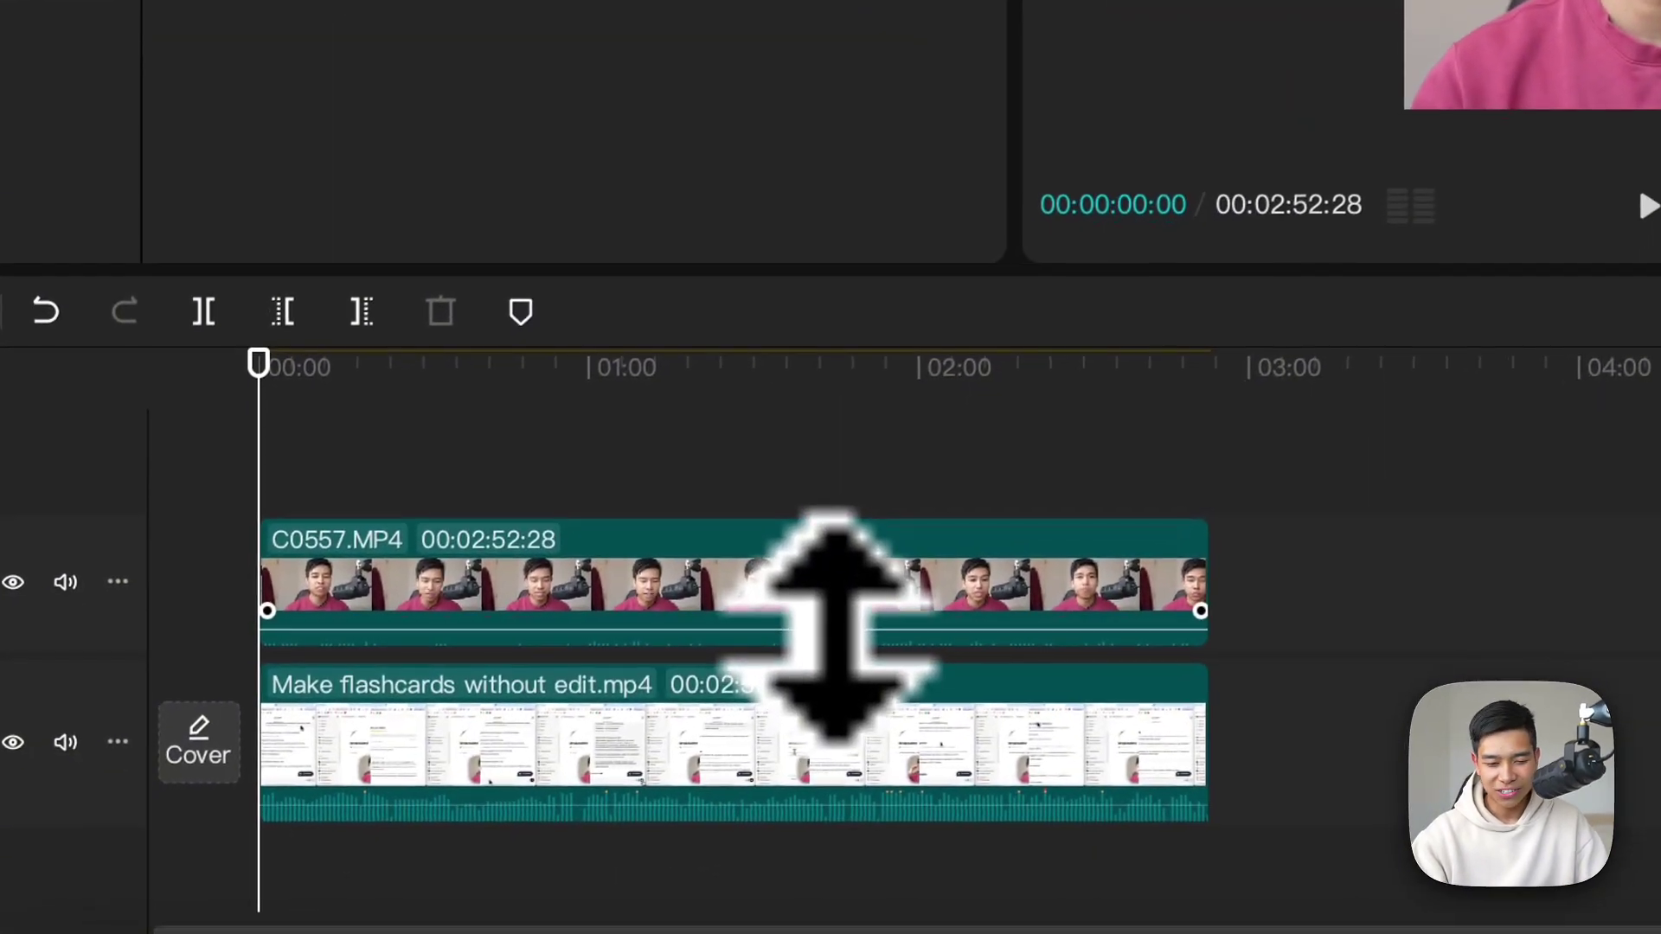
Drag the C0557 clip's volume line to the bottom to mute it at -∞dB
{"action": "left_click_drag", "start_coordinate": [835, 629], "coordinate": [816, 588]}
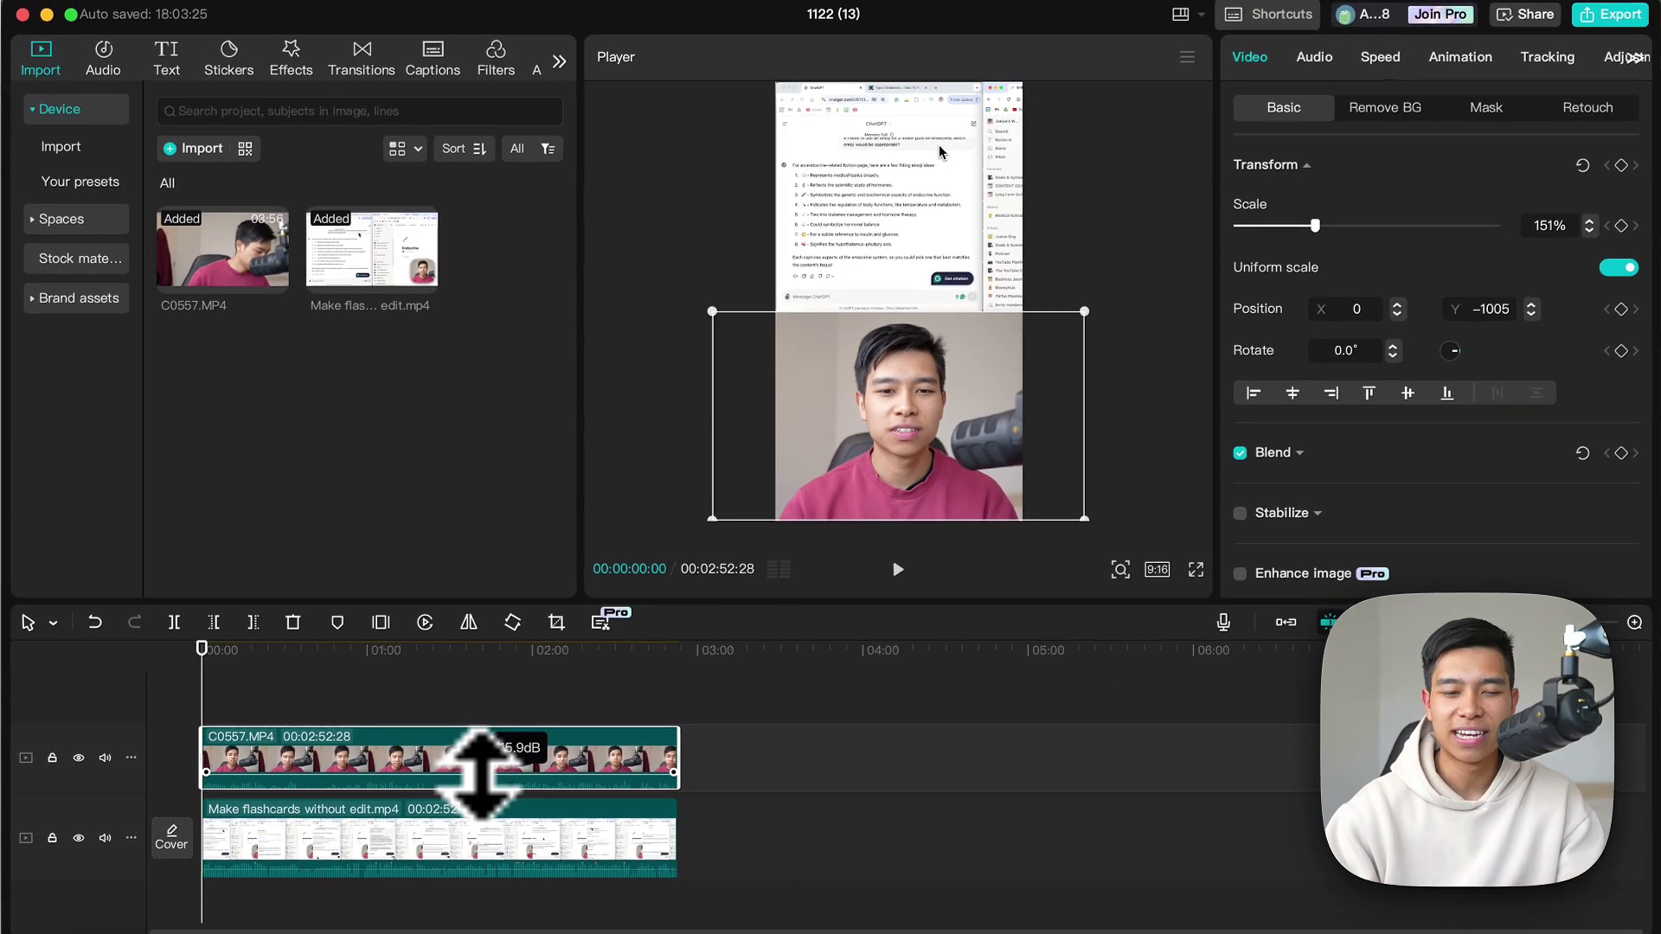
{"action": "left_click_drag", "start_coordinate": [480, 772], "coordinate": [490, 800]}
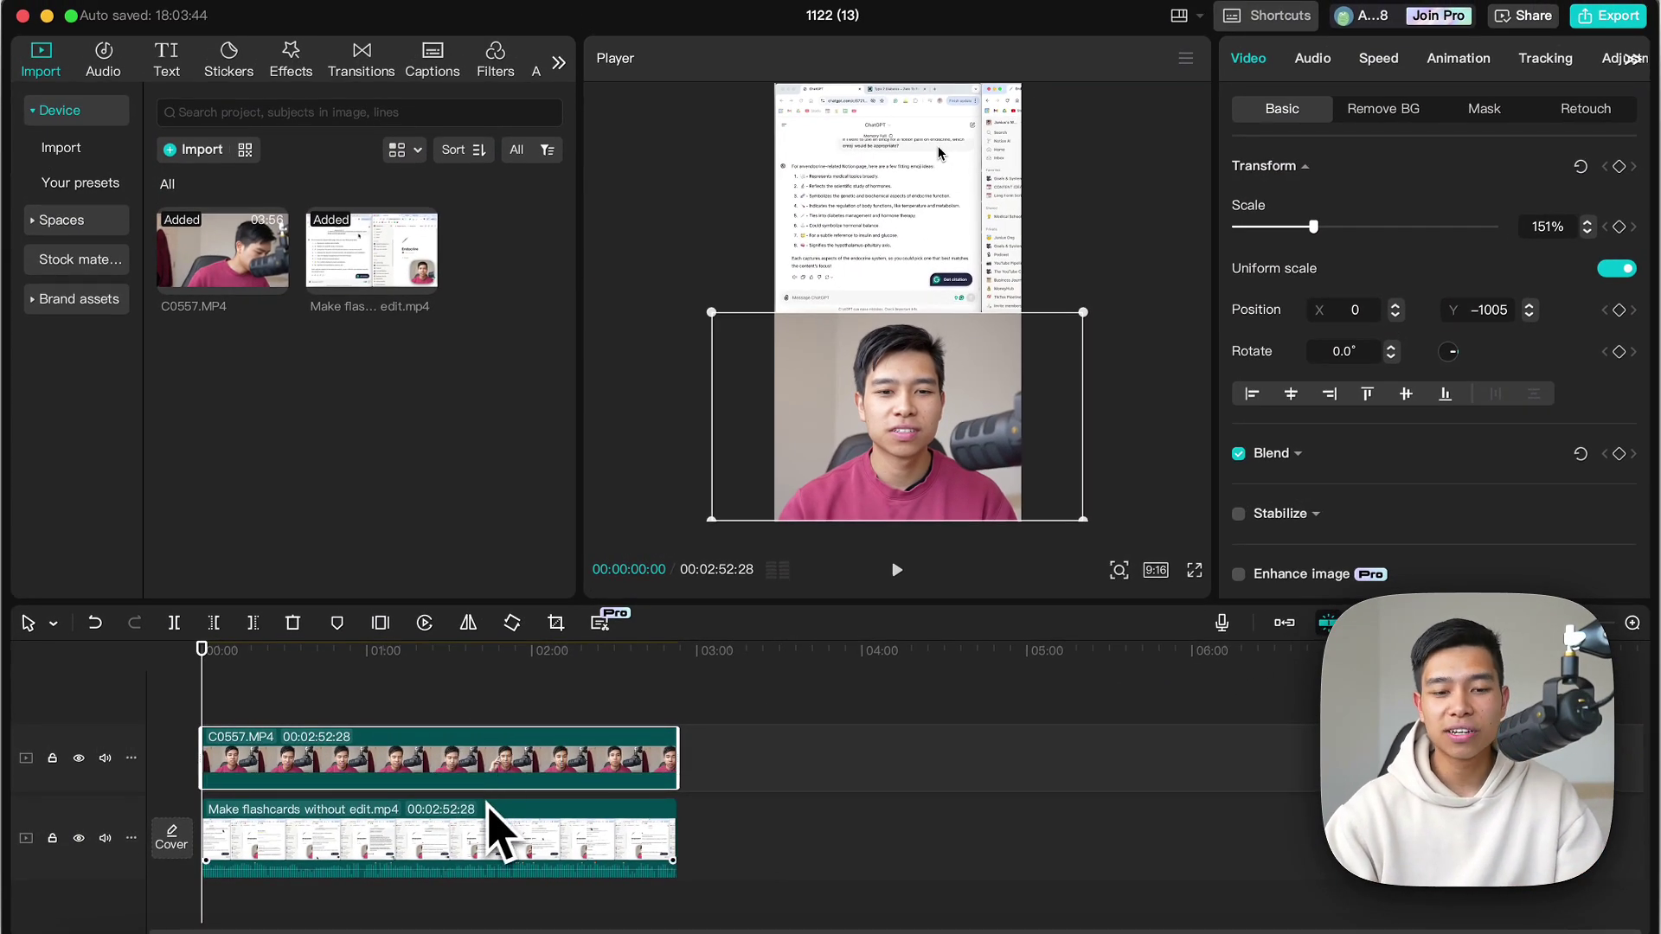
{"action": "left_click", "coordinate": [381, 843]}
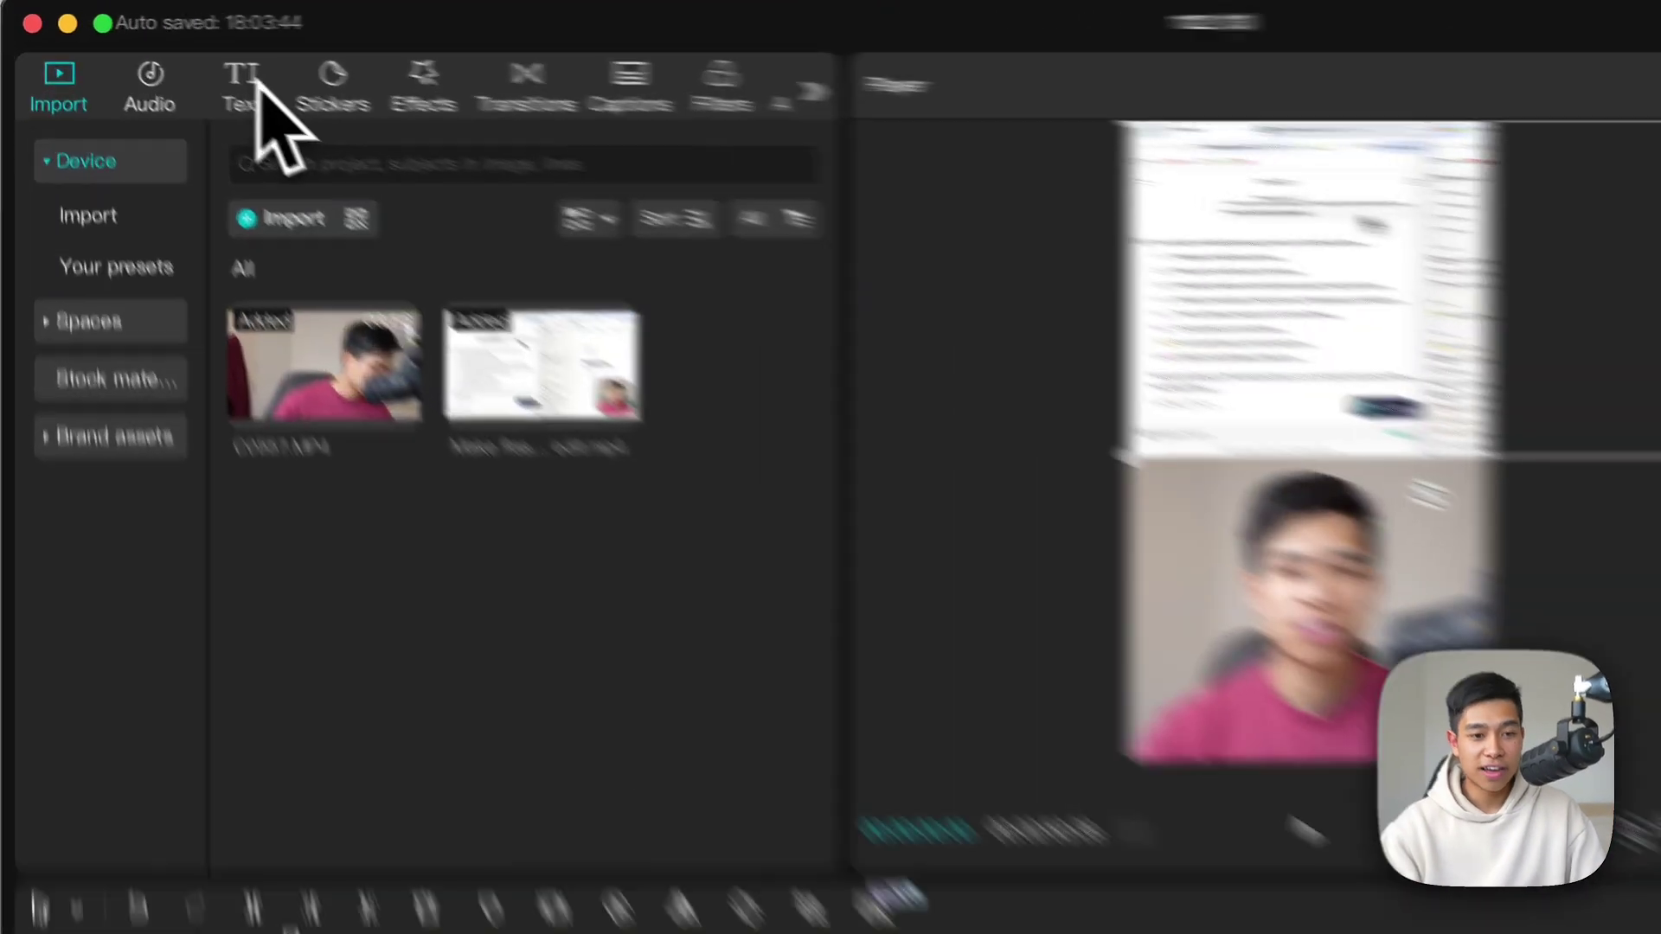
Generate auto captions from the English speech and select a caption clip
{"action": "left_click", "coordinate": [183, 67]}
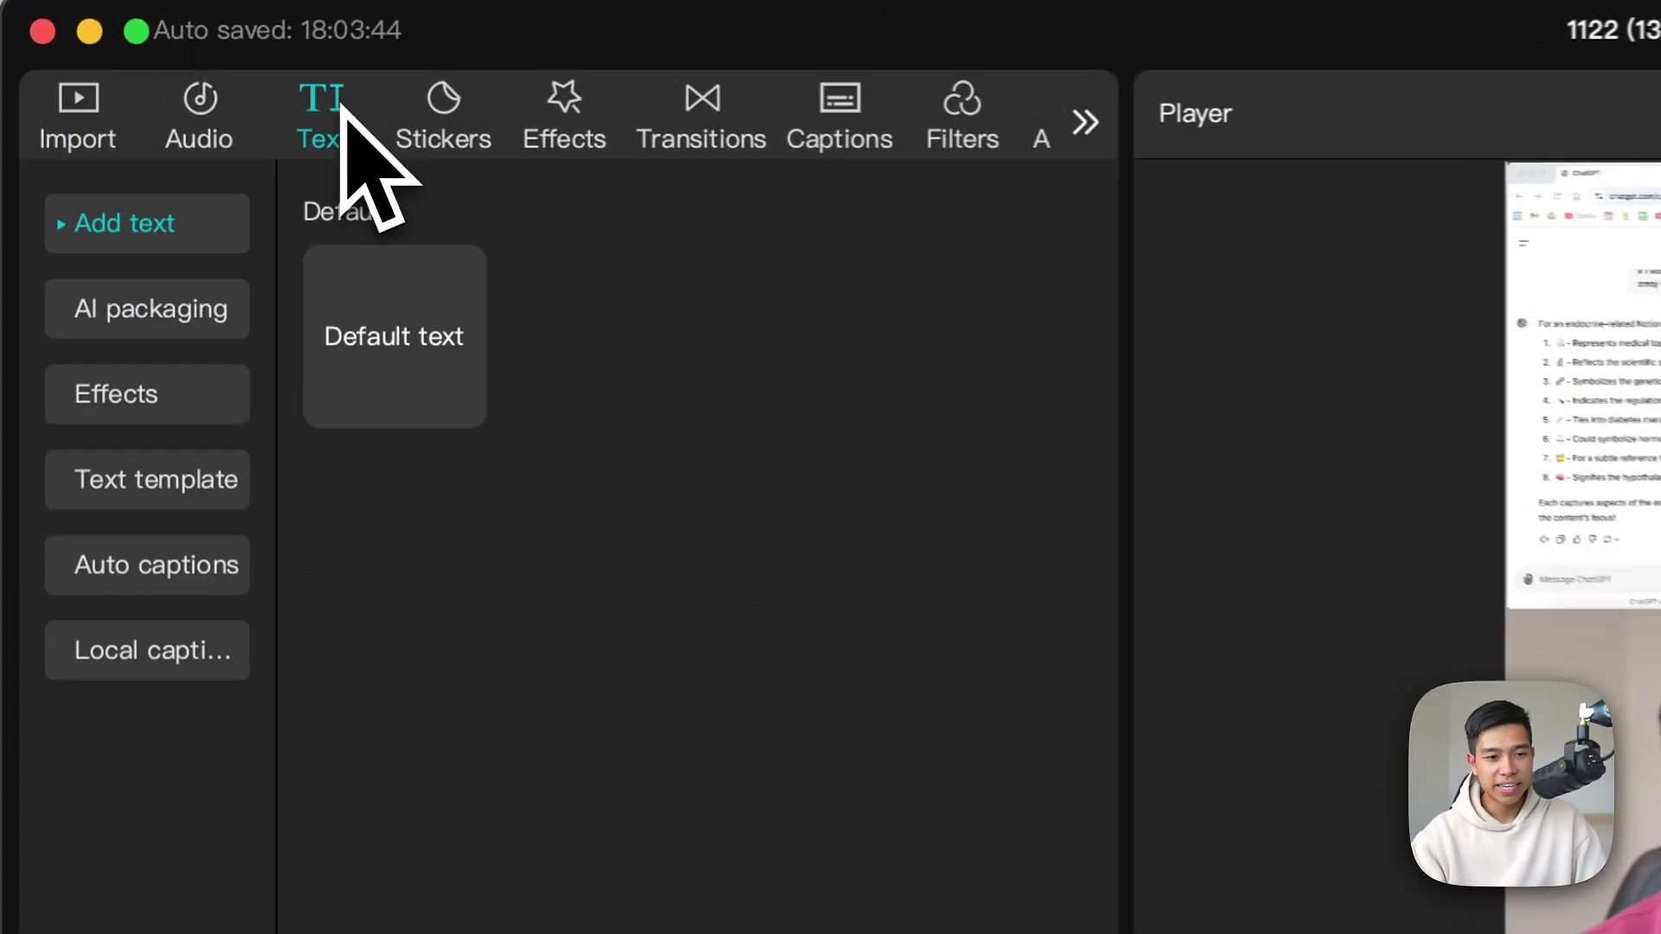
{"action": "left_click", "coordinate": [78, 267]}
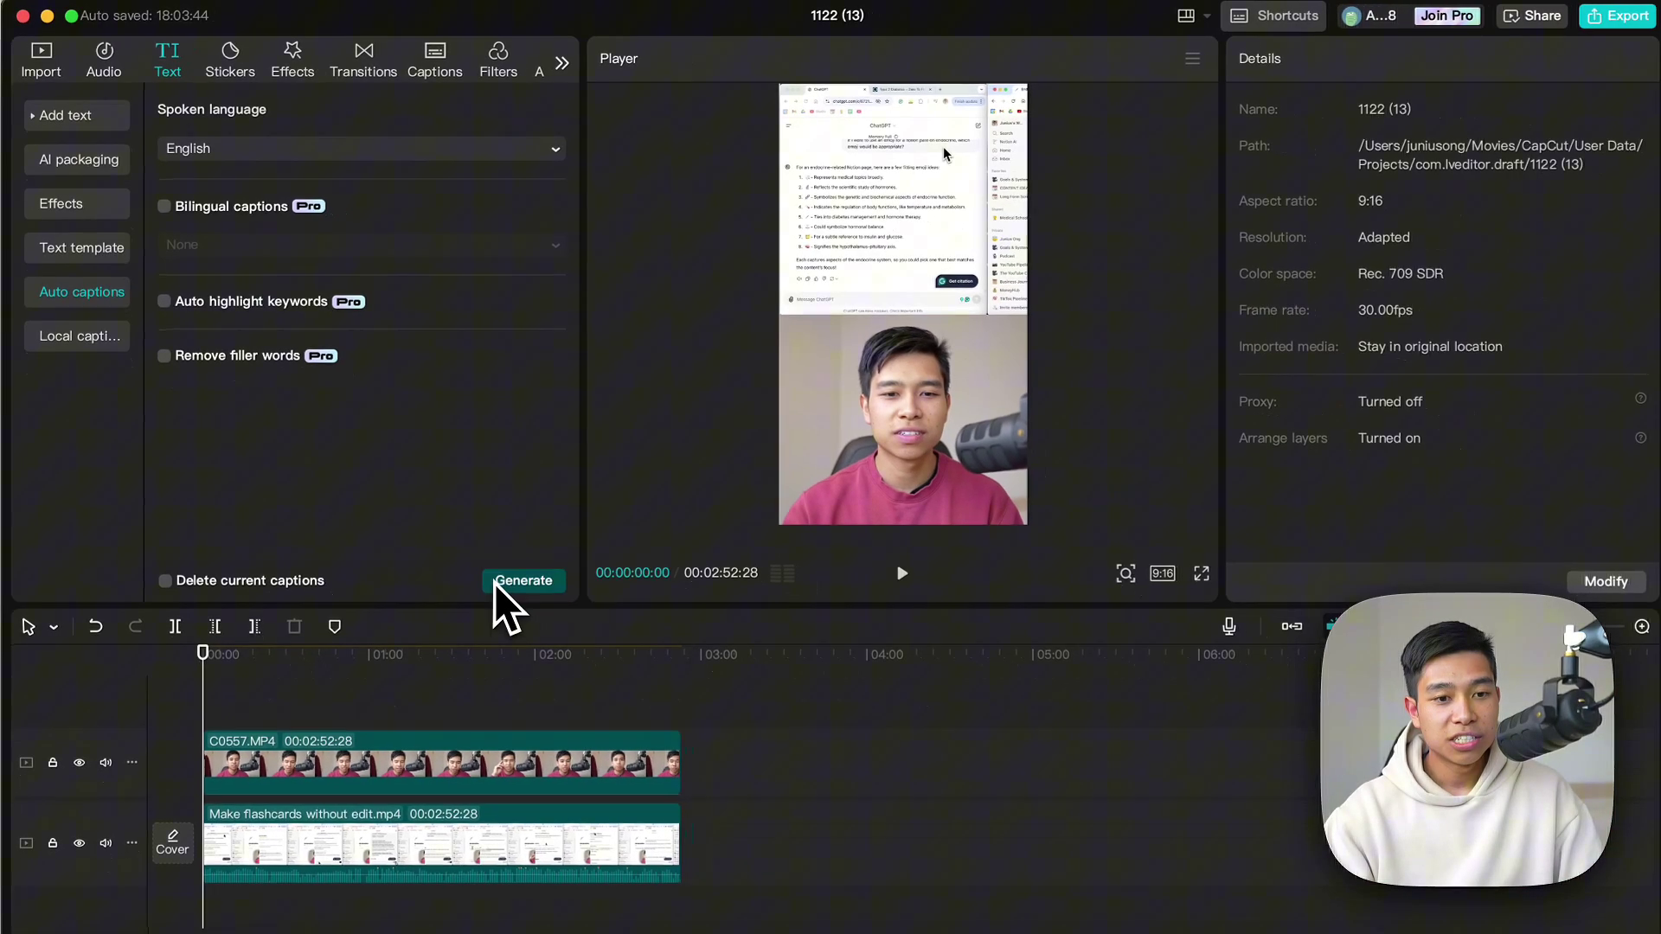
{"action": "left_click", "coordinate": [784, 912]}
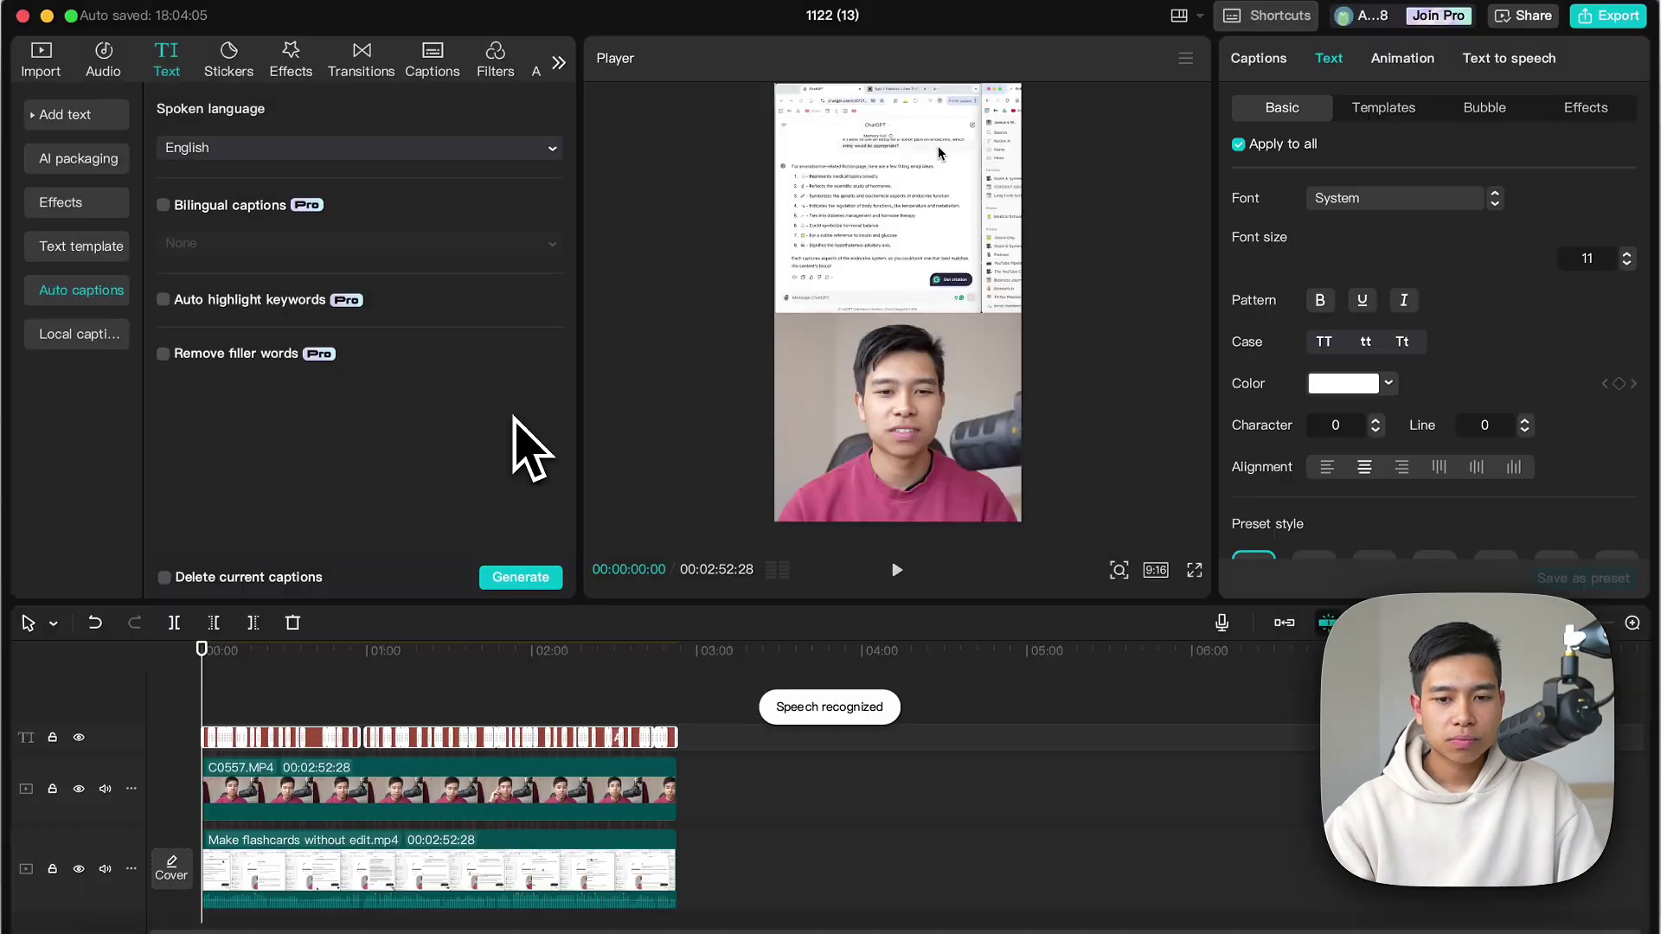
{"action": "left_click", "coordinate": [273, 736]}
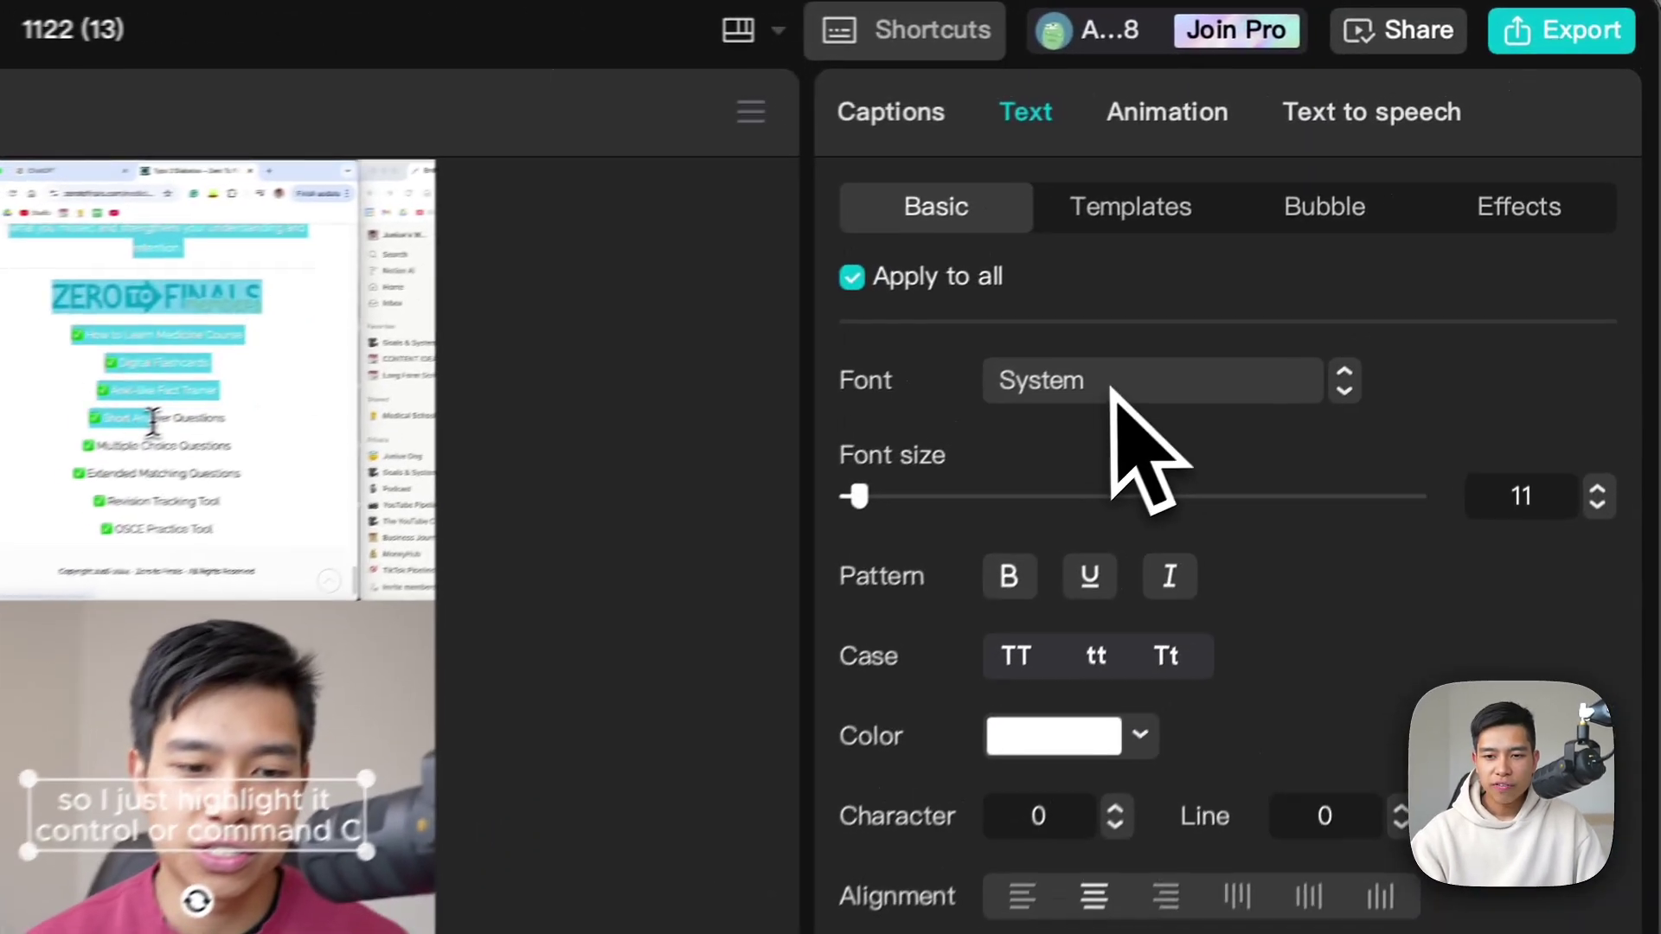
Set the caption font to Montserrat-Black at font size 9
{"action": "left_click", "coordinate": [1375, 203]}
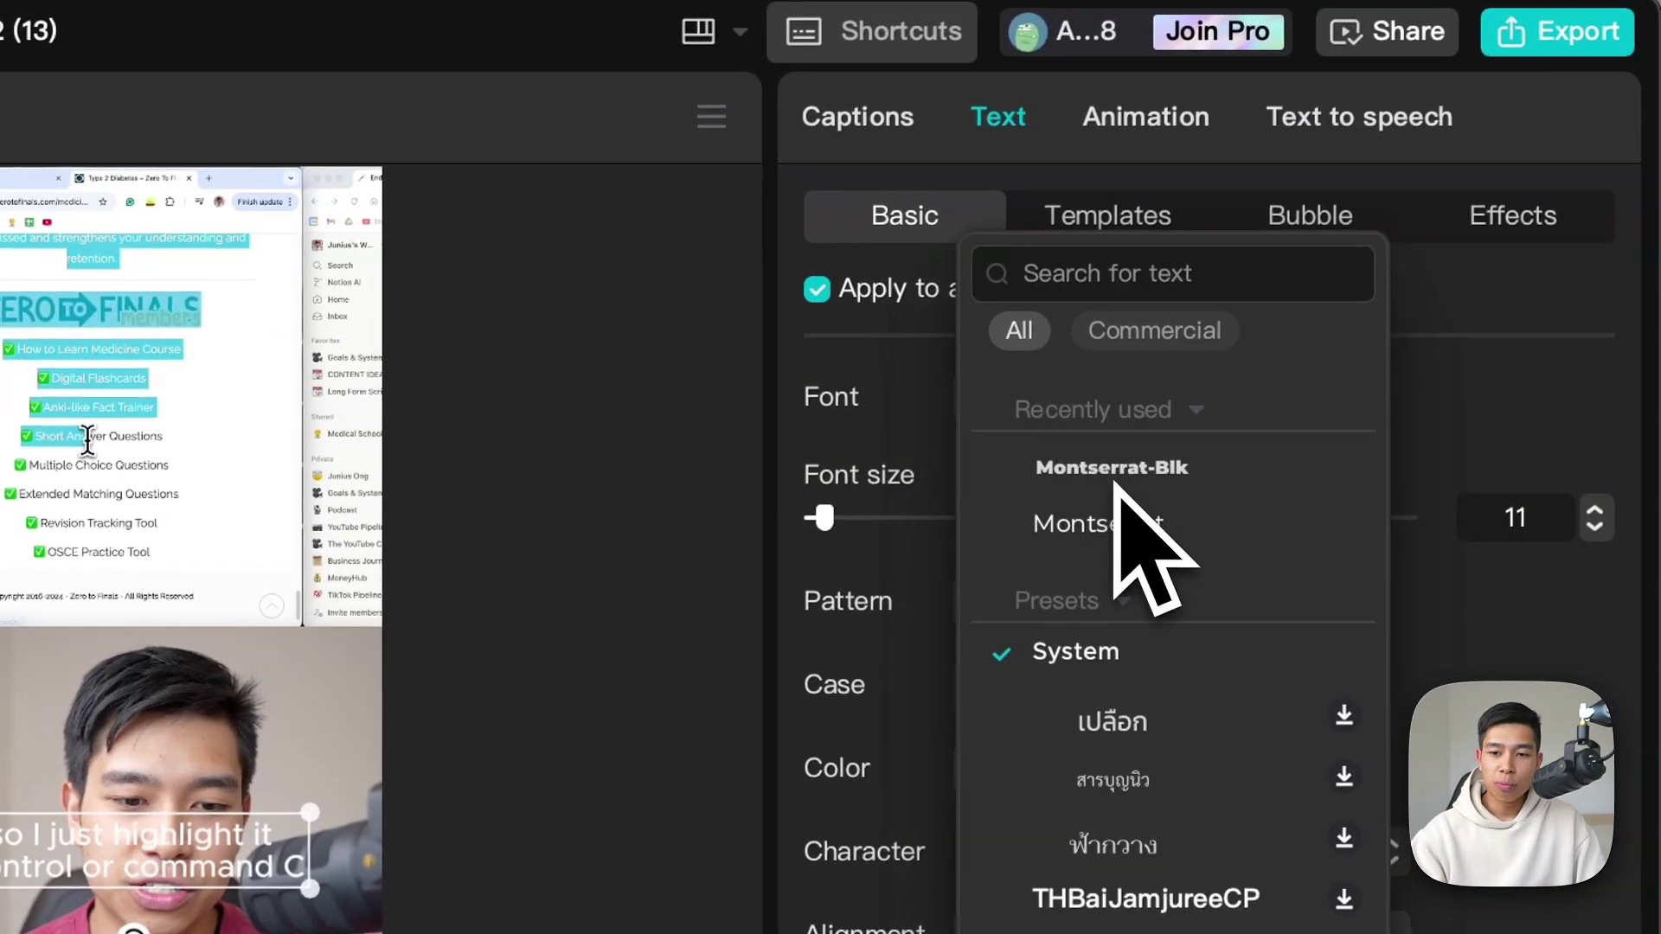
{"action": "left_click", "coordinate": [1116, 471]}
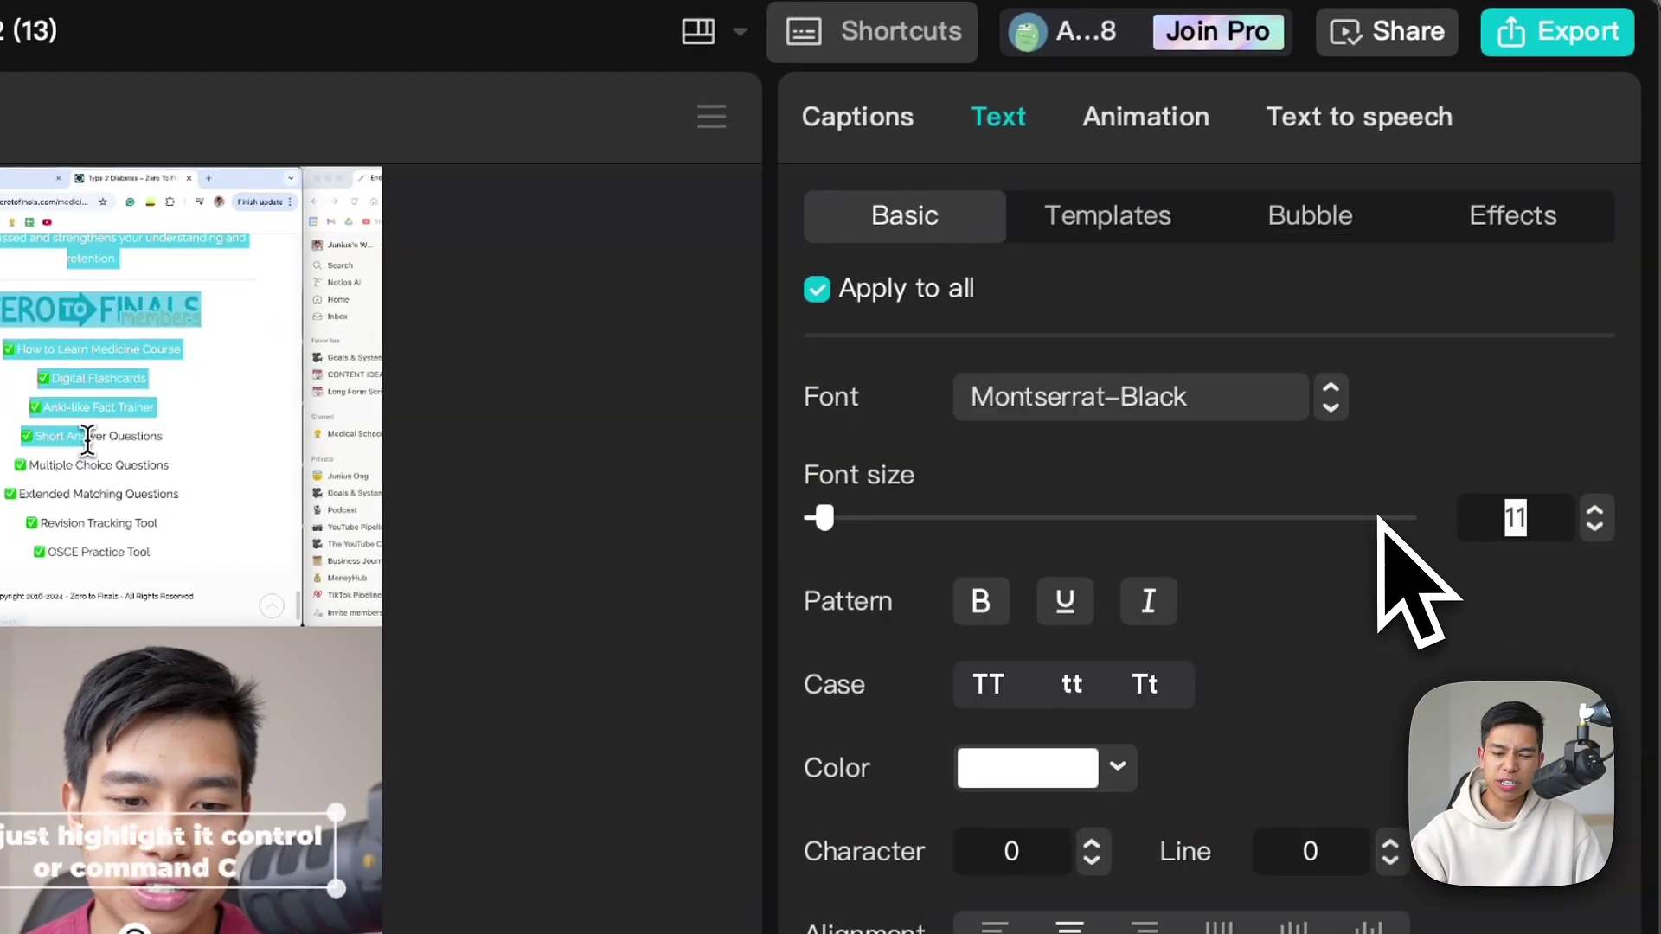
{"action": "type", "text": "9"}
{"action": "key", "text": "Return"}
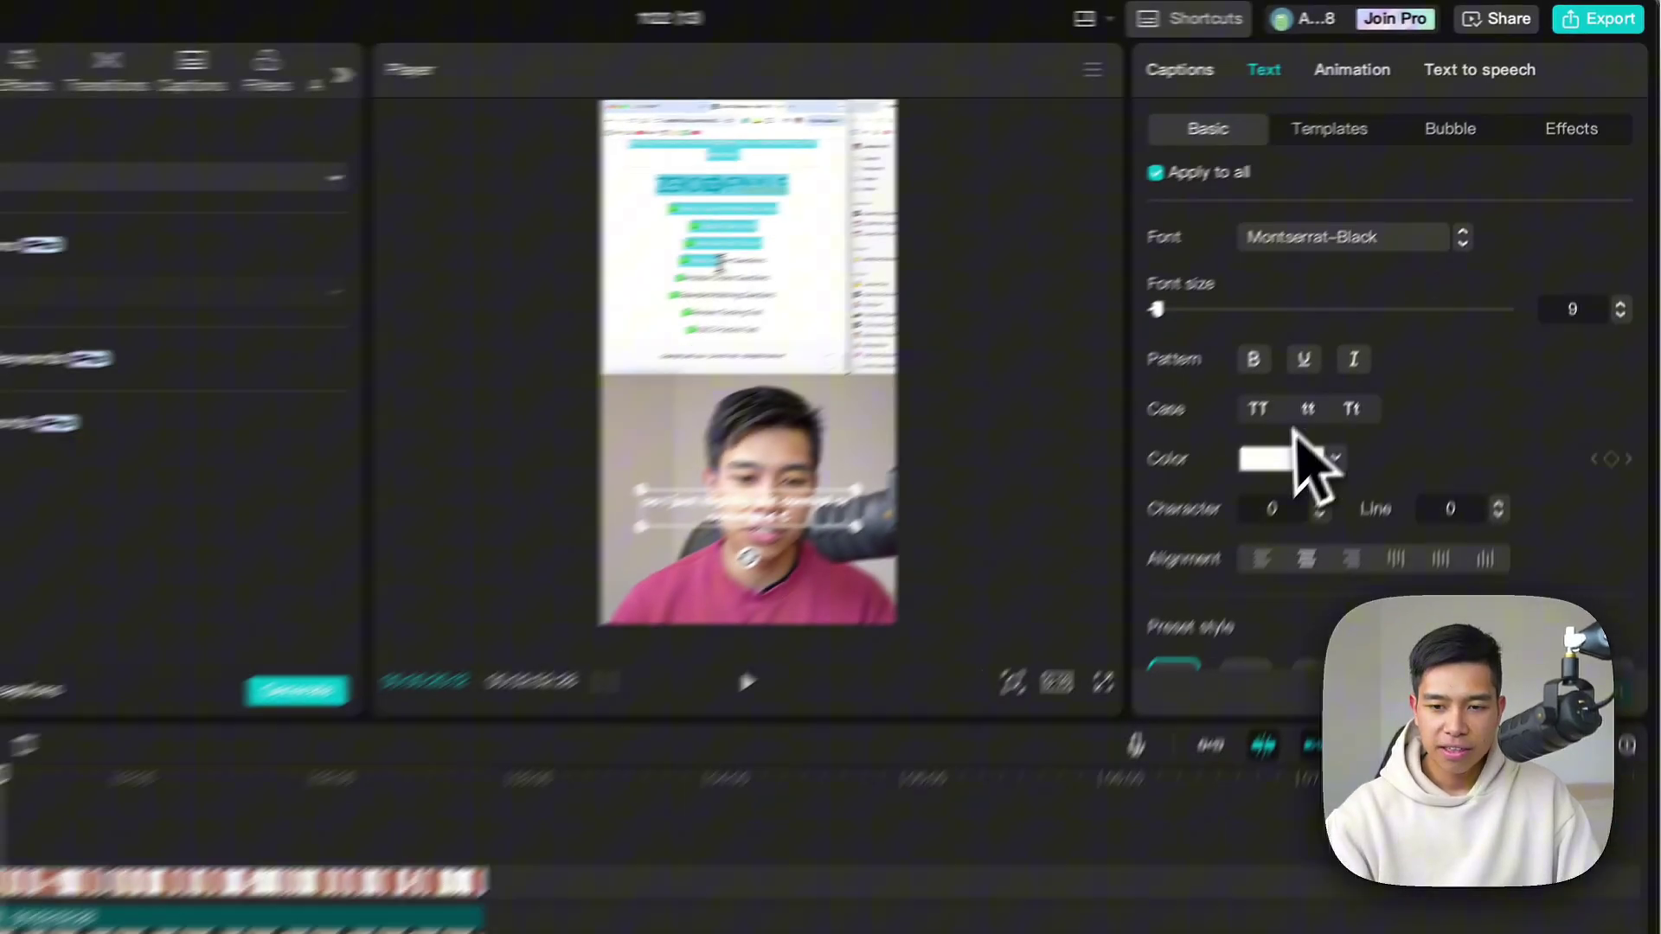
Drag the captions up to sit centred on the seam between the two clips
{"action": "scroll", "coordinate": [1143, 705], "scroll_direction": "down", "scroll_amount": 3}
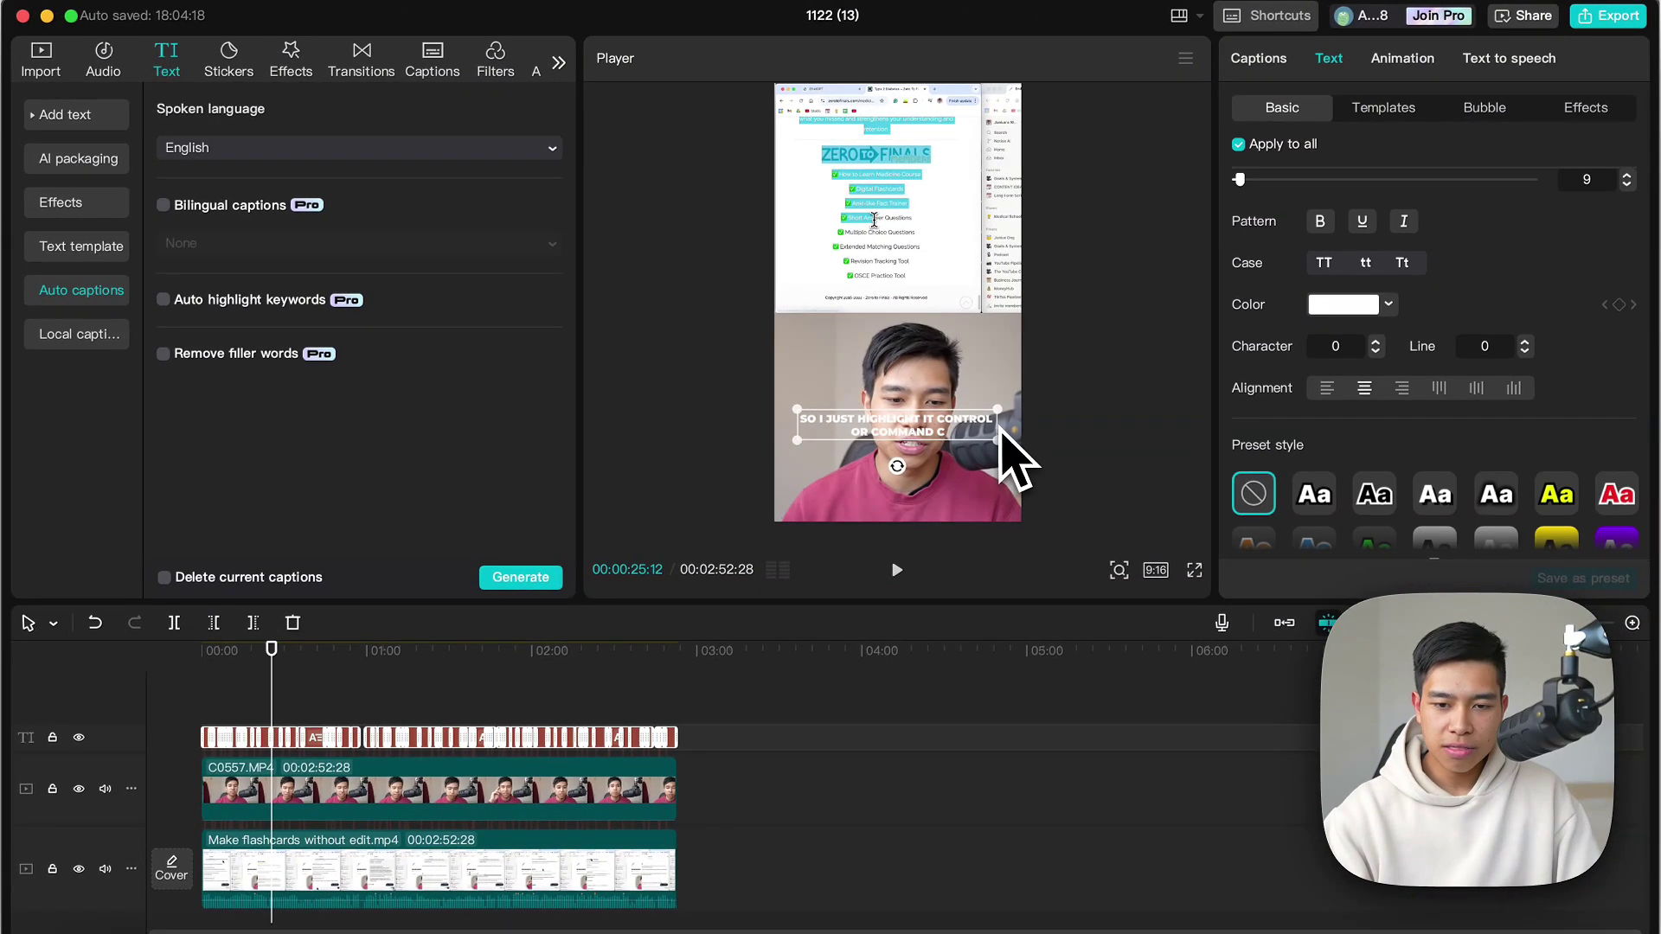
{"action": "left_click_drag", "start_coordinate": [994, 427], "coordinate": [883, 405]}
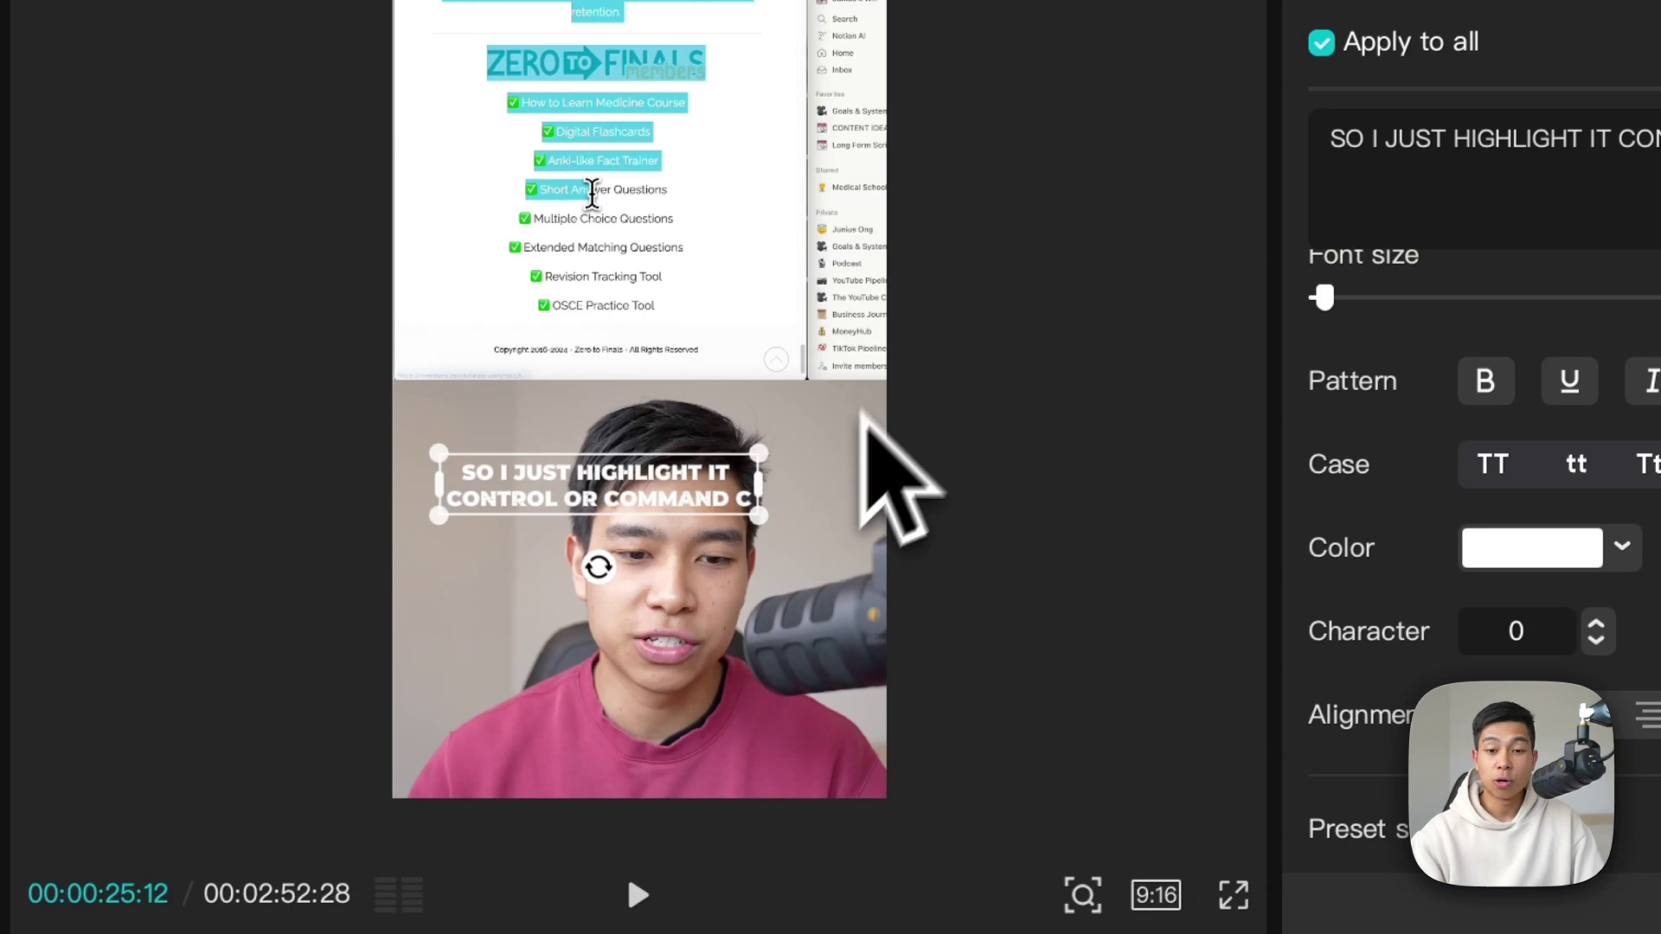
{"action": "left_click_drag", "start_coordinate": [749, 499], "coordinate": [759, 391]}
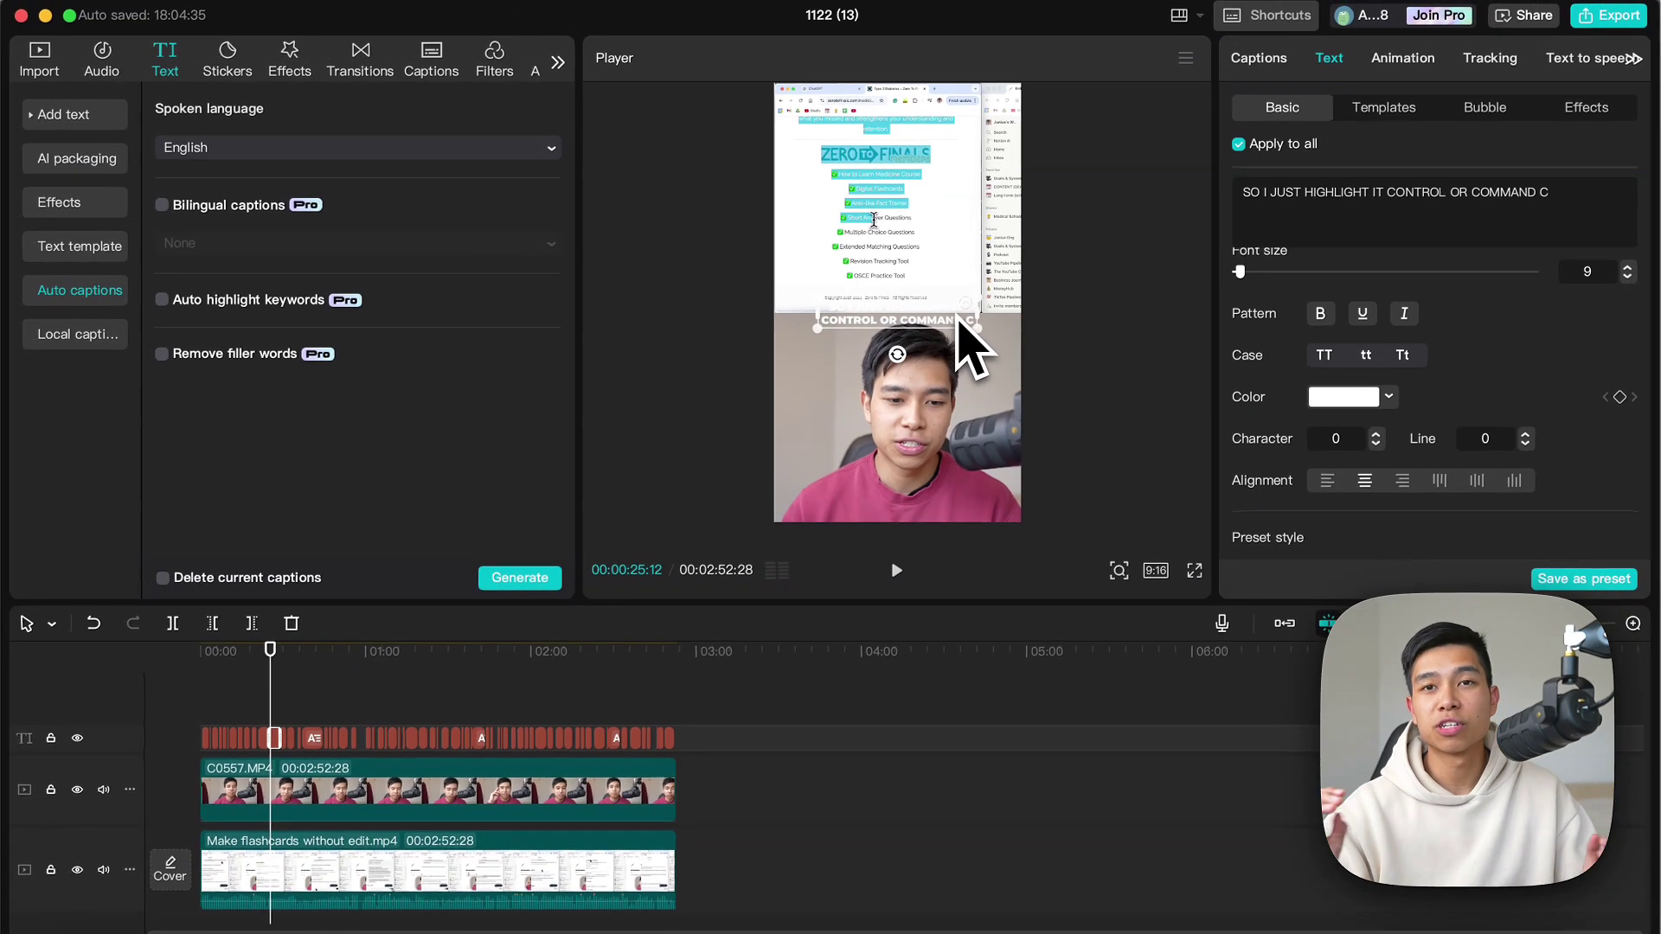
Add a black stroke of thickness 40 and a default black shadow at 90% opacity
{"action": "scroll", "coordinate": [1440, 437], "scroll_direction": "down", "scroll_amount": 8}
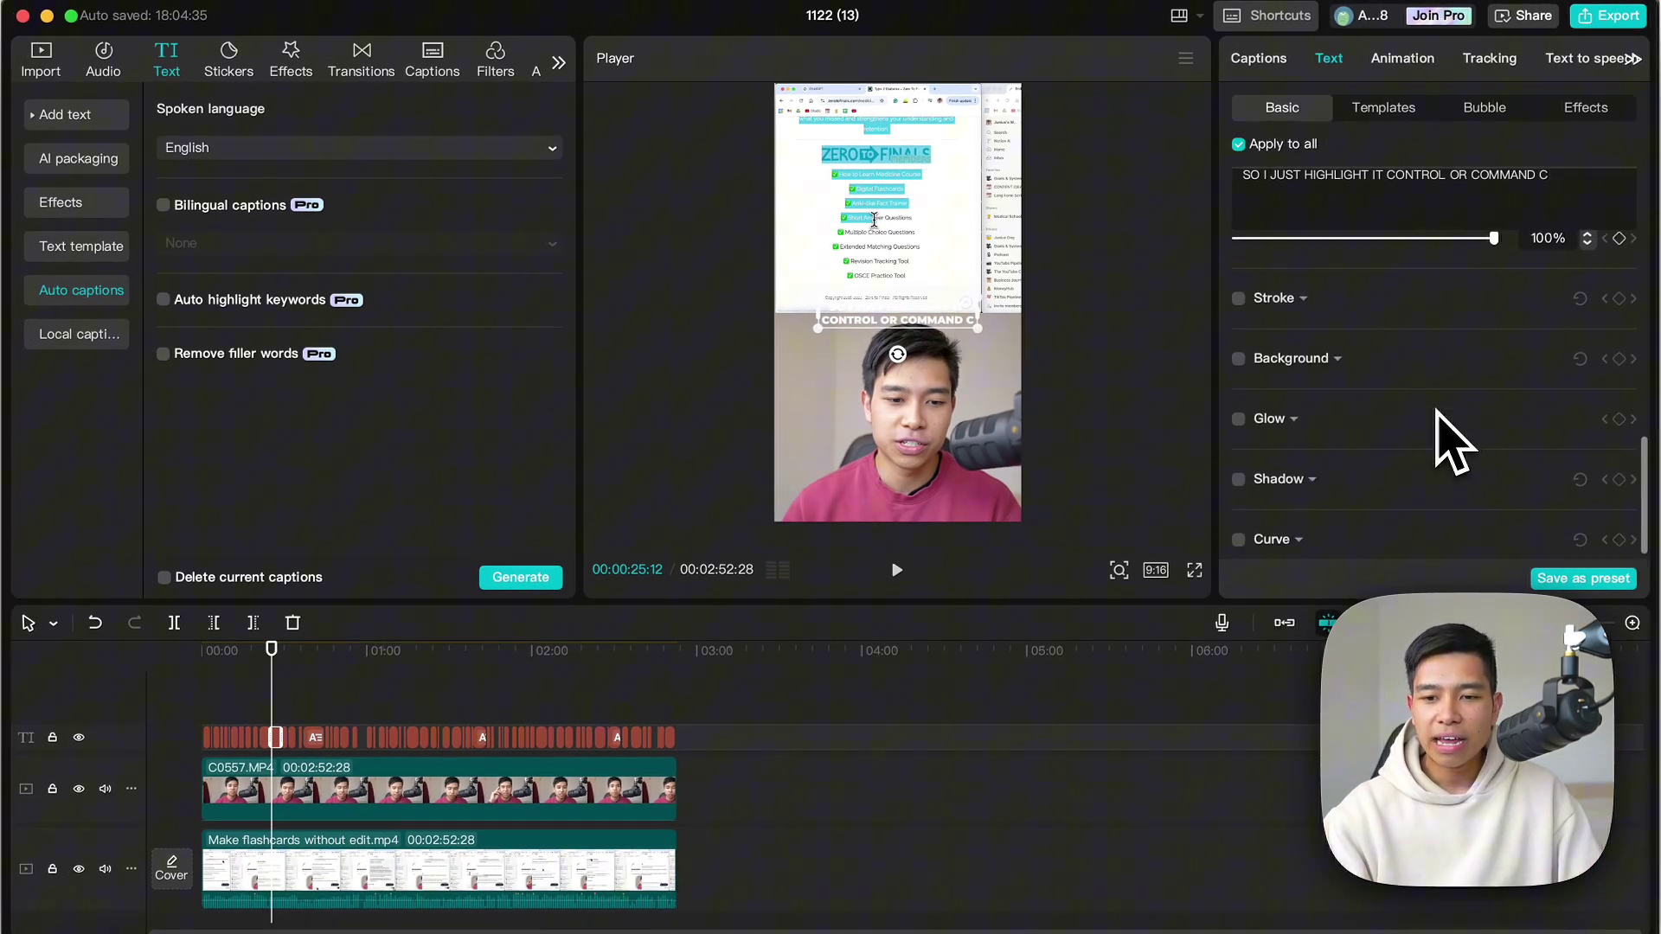
{"action": "scroll", "coordinate": [1401, 403], "scroll_direction": "down", "scroll_amount": 1}
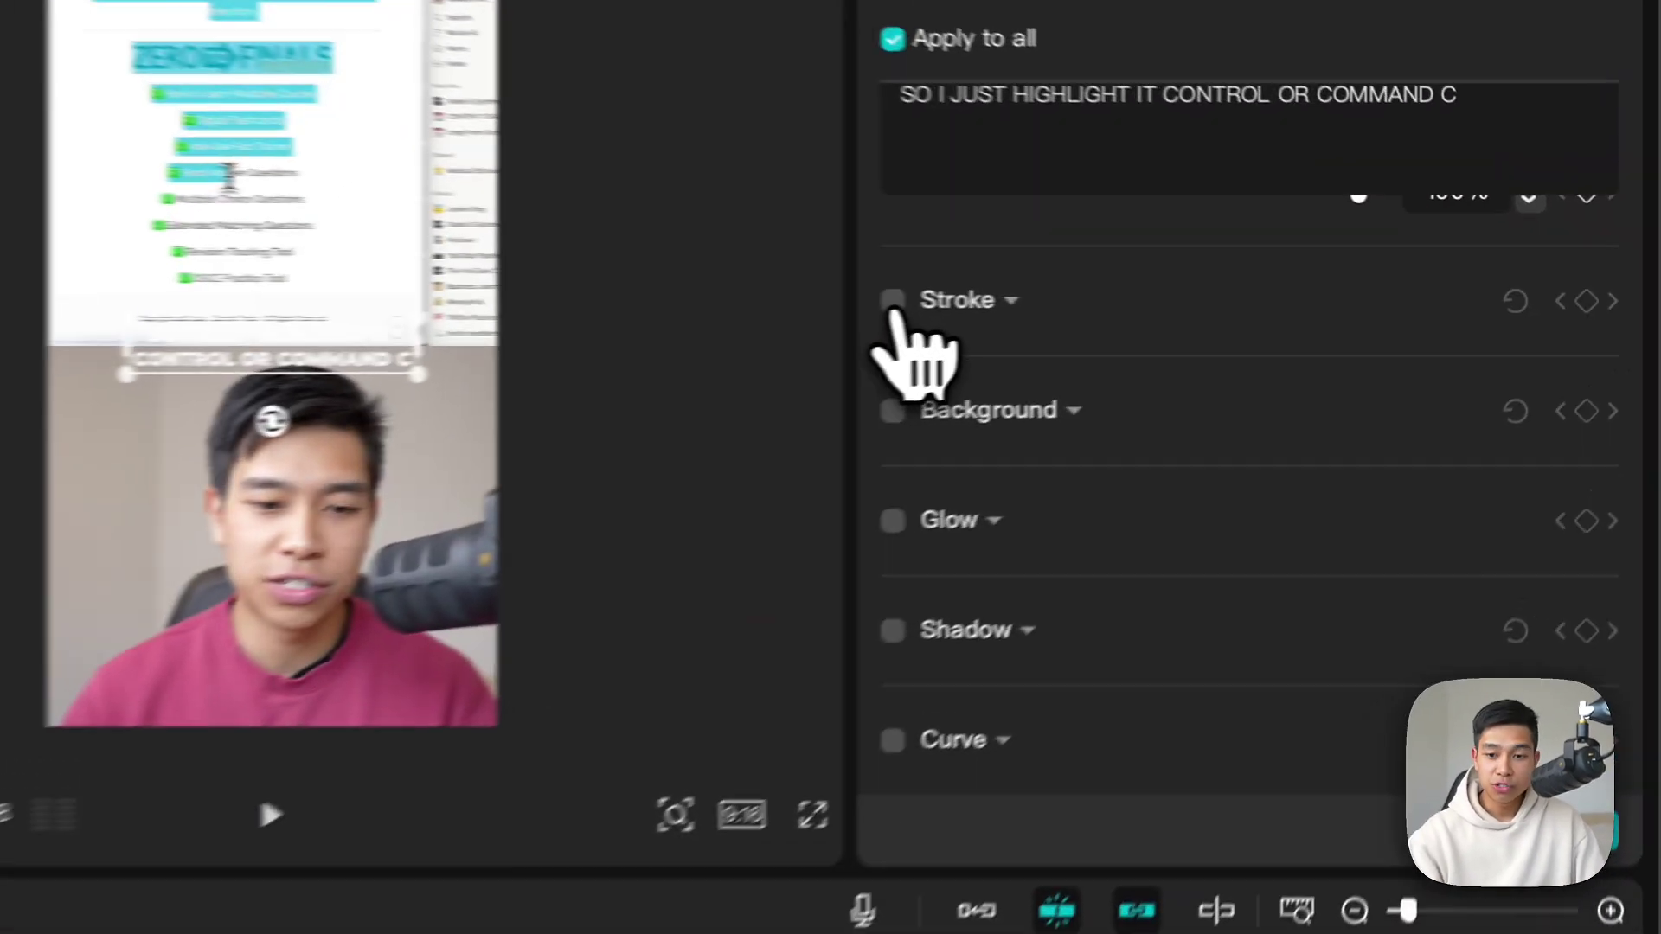
{"action": "left_click", "coordinate": [1238, 287]}
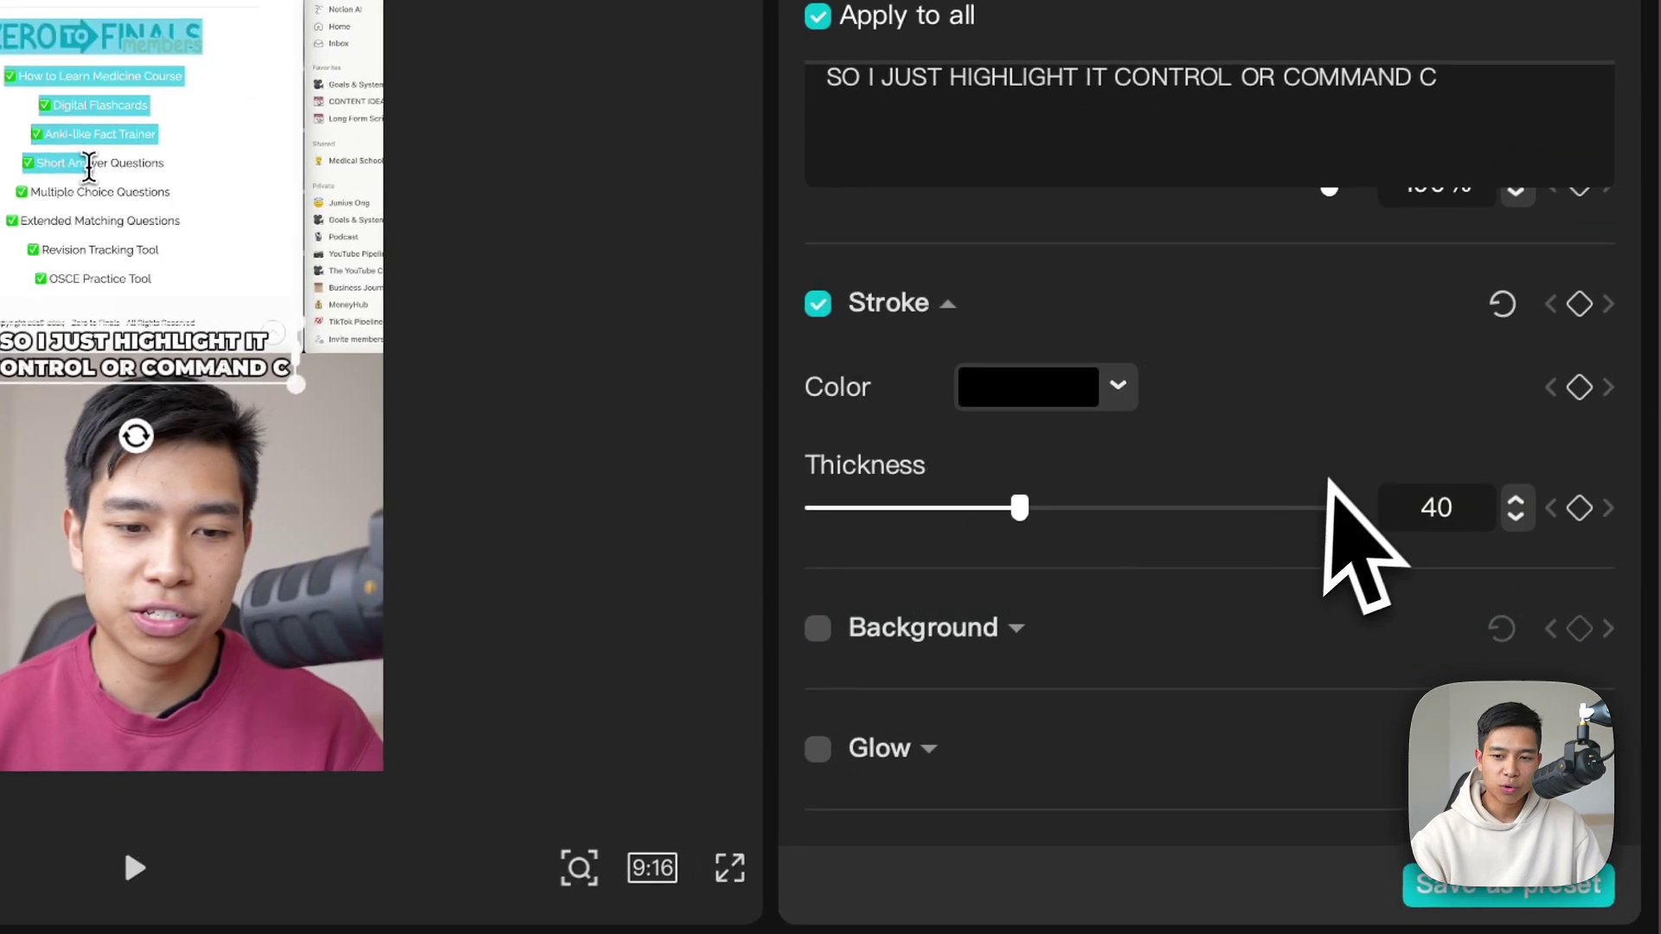
{"action": "scroll", "coordinate": [1445, 425], "scroll_direction": "down", "scroll_amount": 3}
{"action": "scroll", "coordinate": [1232, 578], "scroll_direction": "down", "scroll_amount": 1}
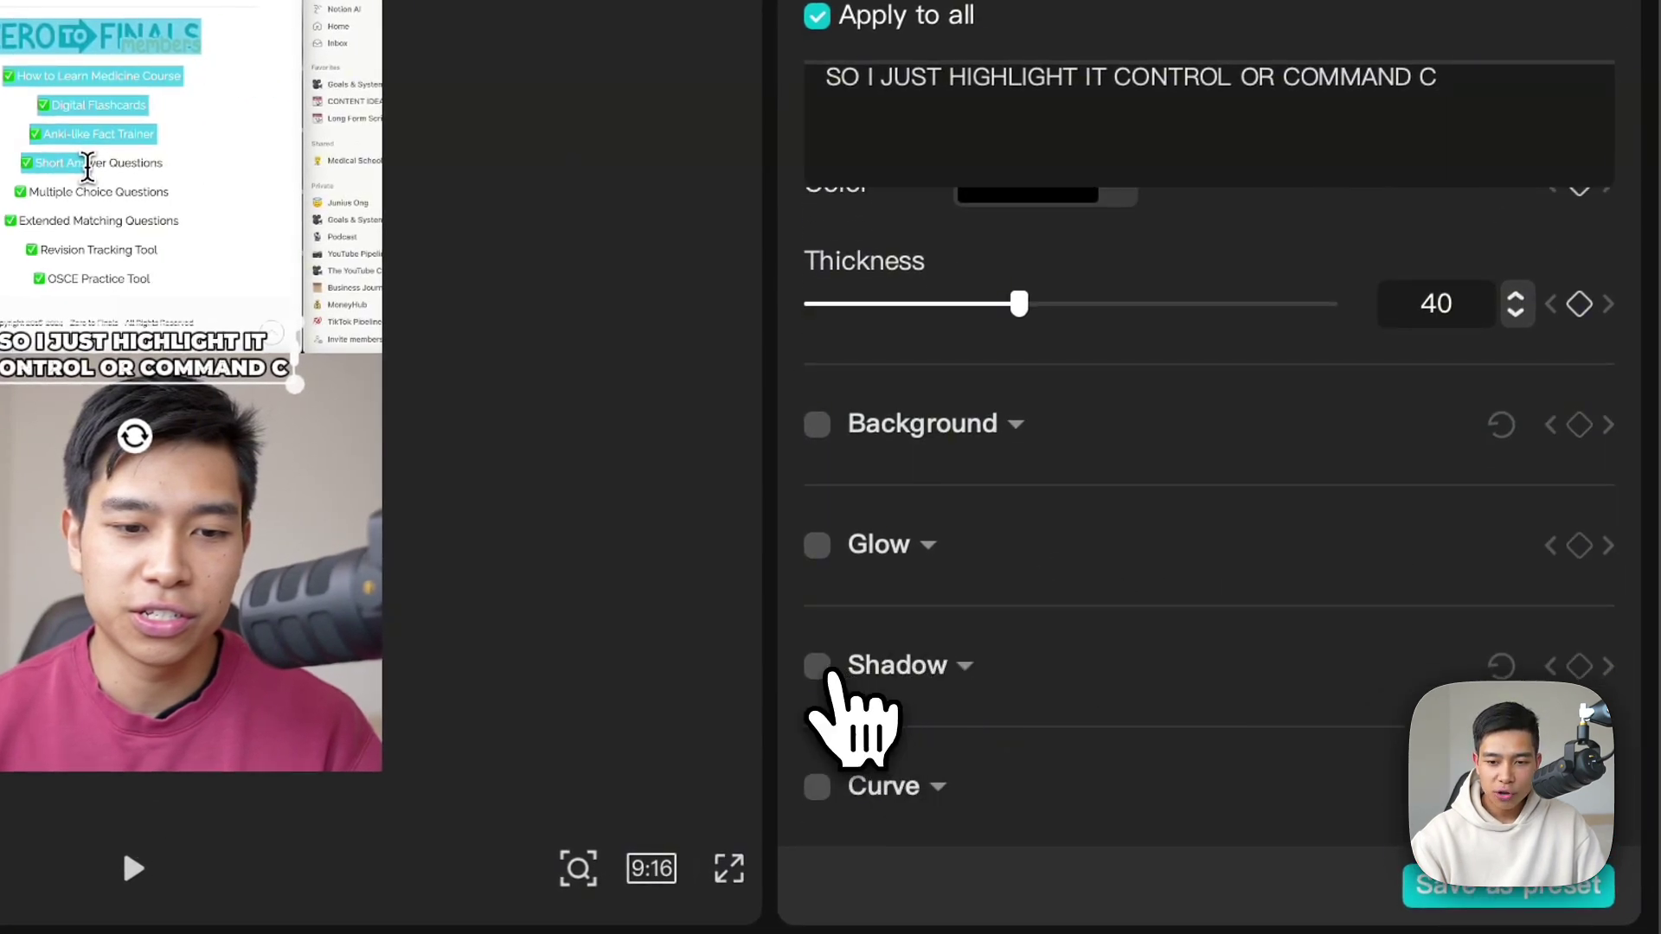
{"action": "left_click", "coordinate": [830, 668]}
{"action": "scroll", "coordinate": [1102, 778], "scroll_direction": "down", "scroll_amount": 5}
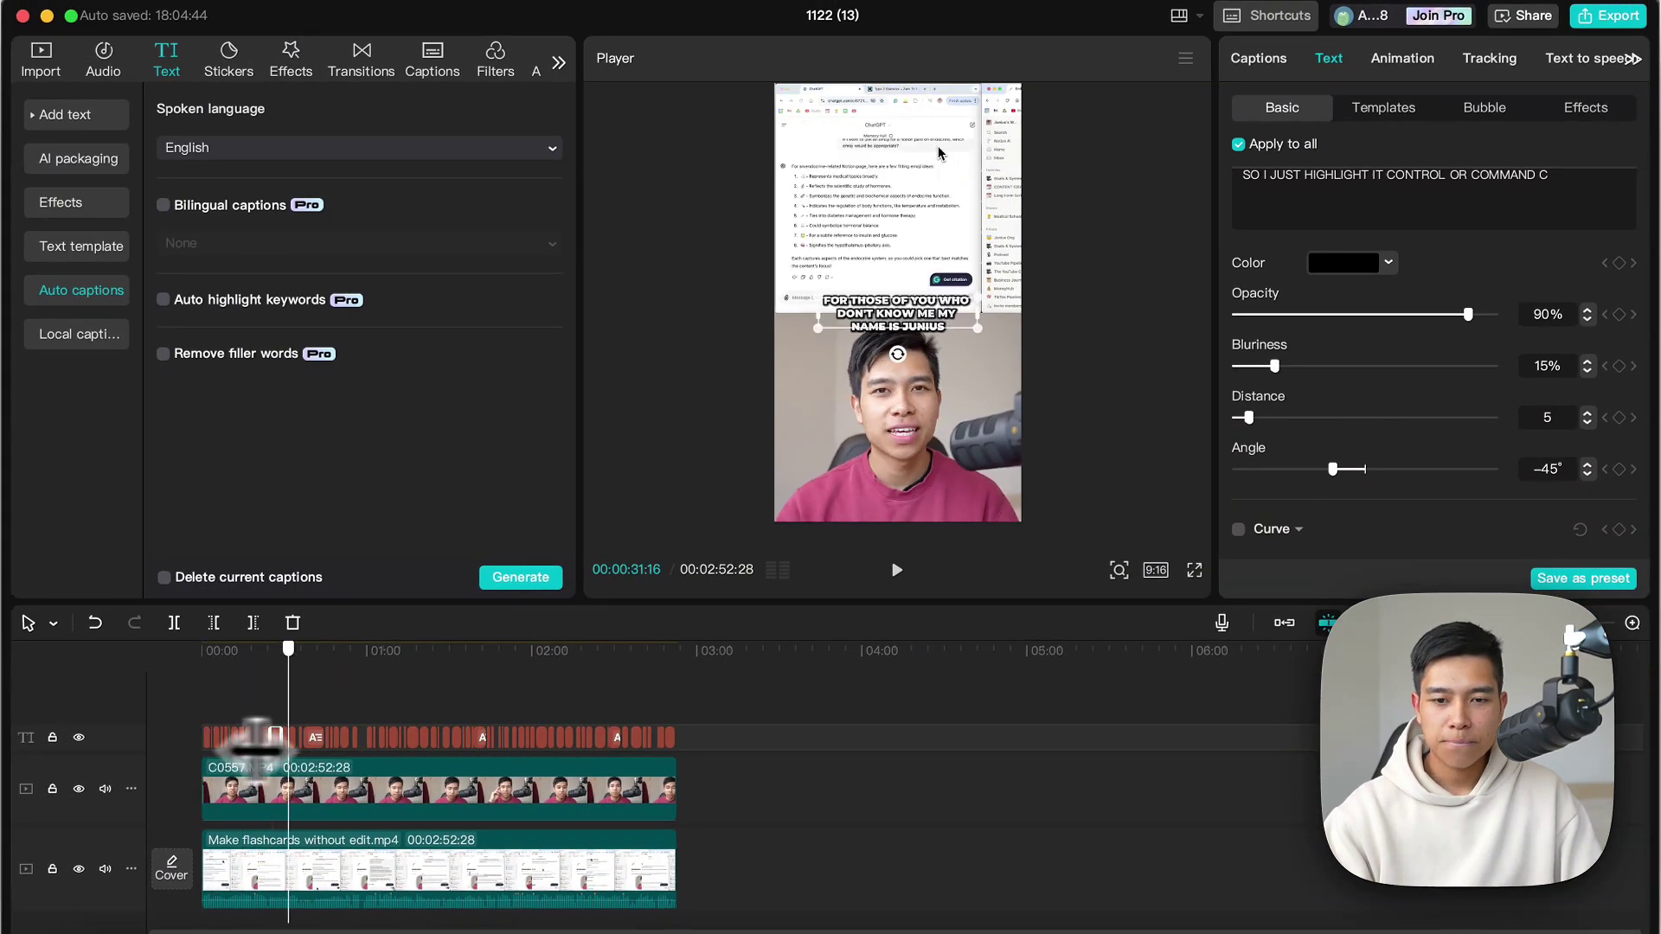
Scrub the playhead to about 1:04 to preview the 'COPY AND PASTE THESE INTO MY FLASHCARD' caption
{"action": "left_click_drag", "start_coordinate": [502, 752], "coordinate": [608, 752]}
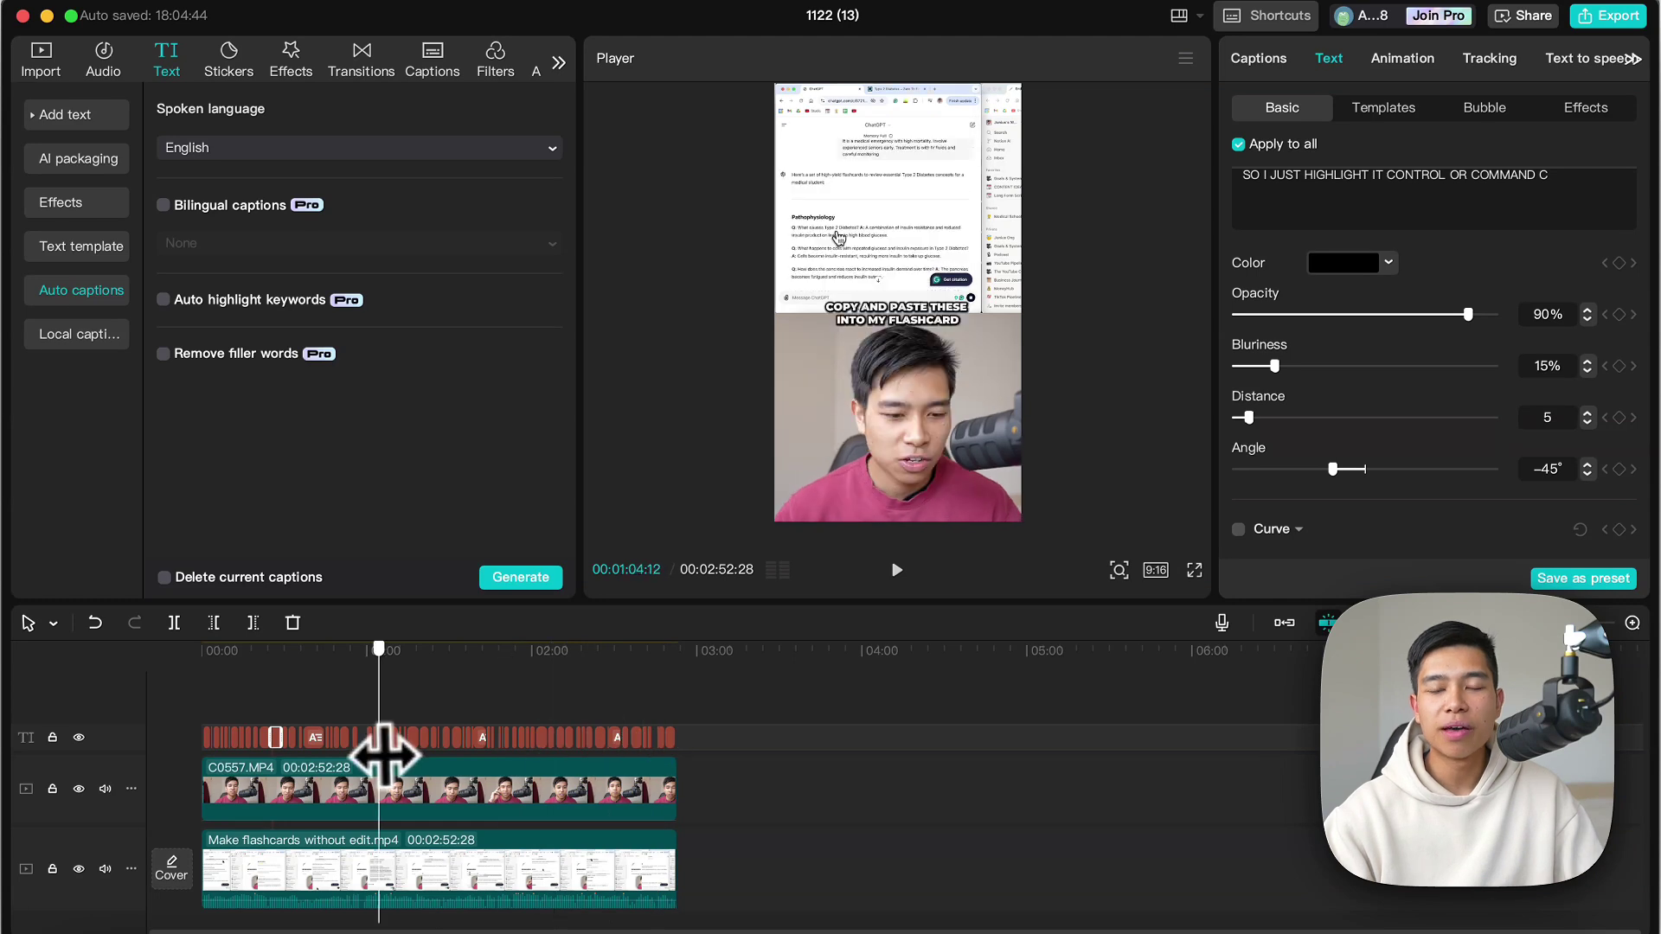